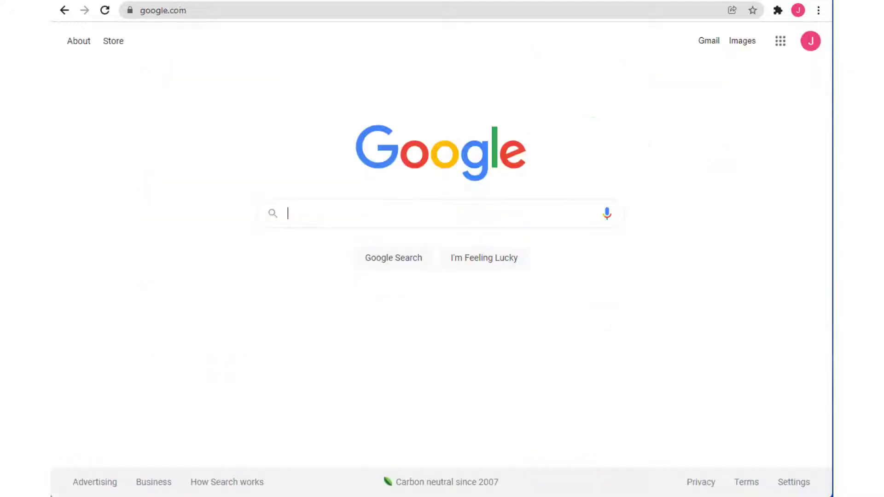
Search Google for 'metmask'
click(329, 213)
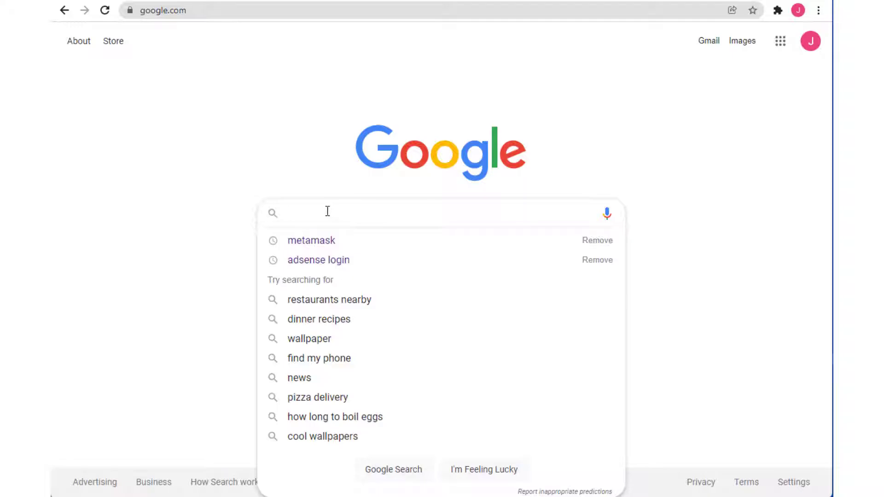
text(metmask)
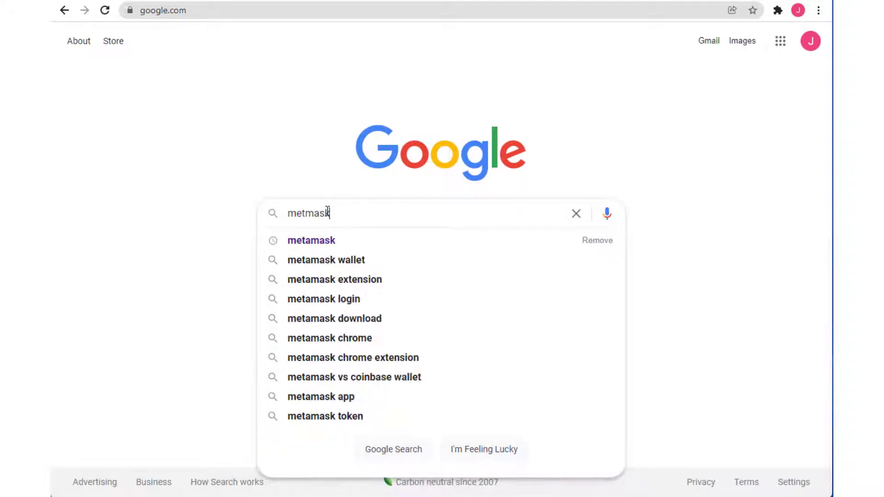
key(Return)
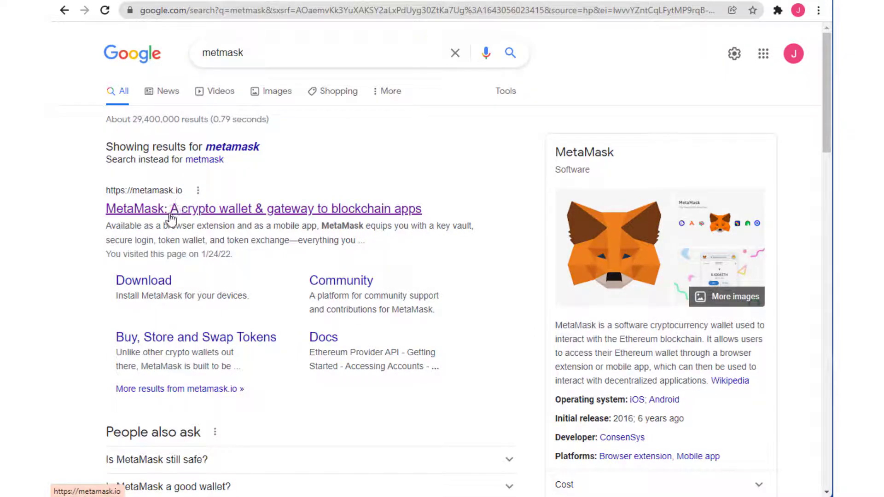
Open the official metamask.io site from the results and scroll through it
click(173, 212)
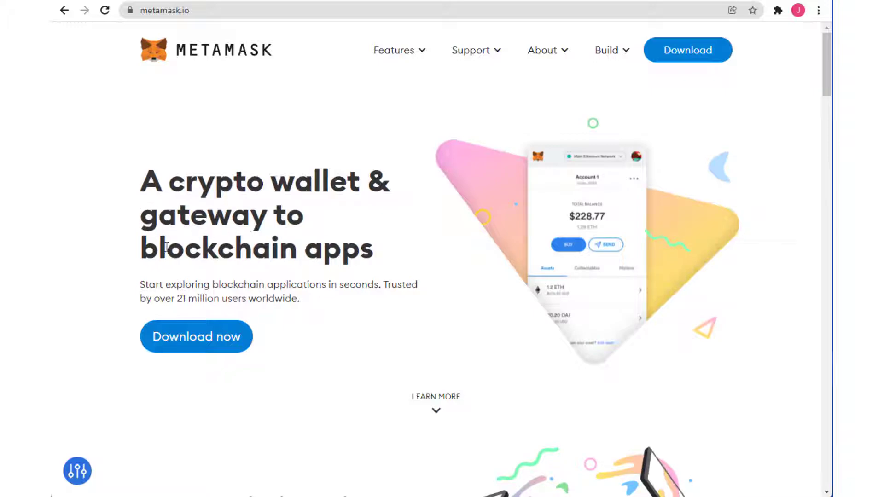
scroll(295, 262, down, 7)
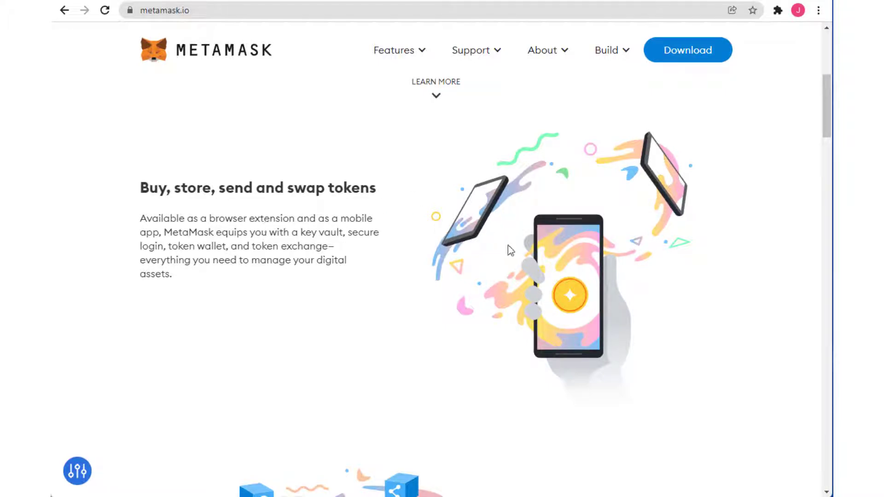
scroll(507, 245, down, 15)
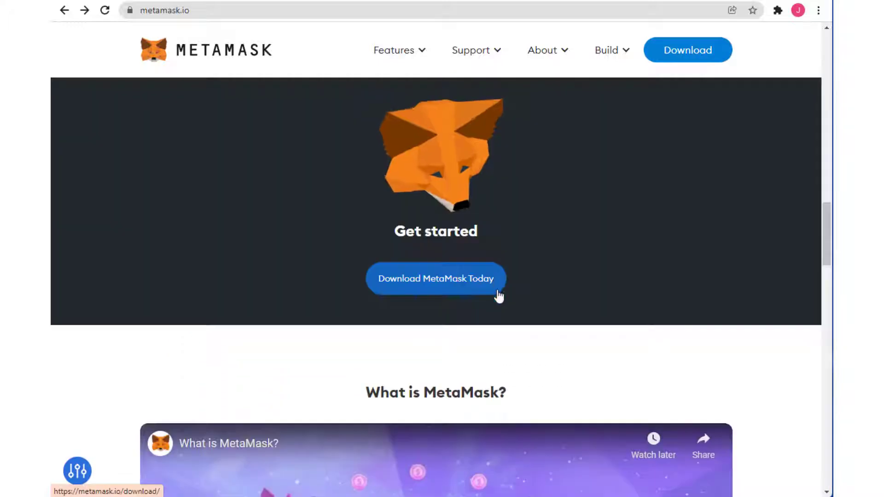
Go to the Download MetaMask page and review the Chrome option and supported browsers
click(417, 285)
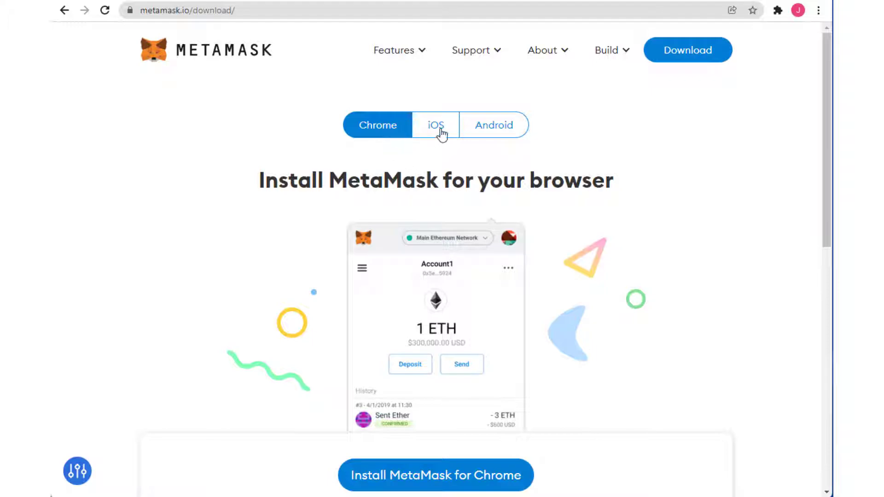
scroll(226, 321, down, 5)
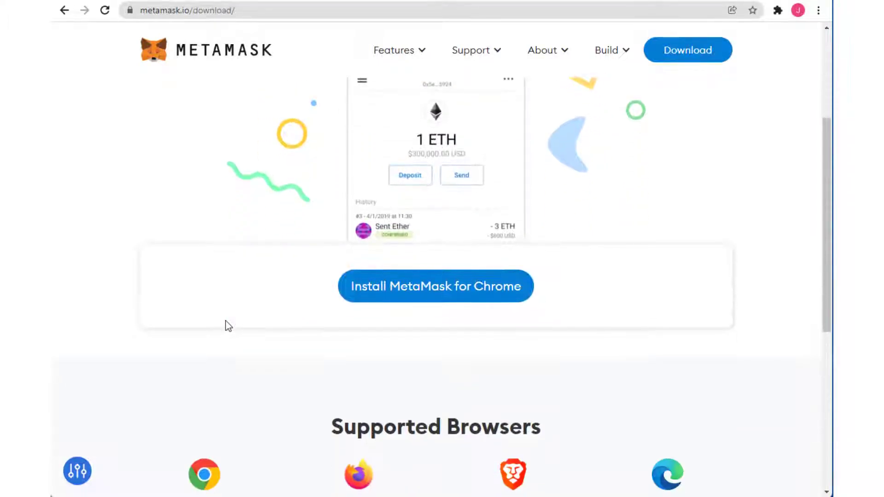
scroll(225, 321, down, 2)
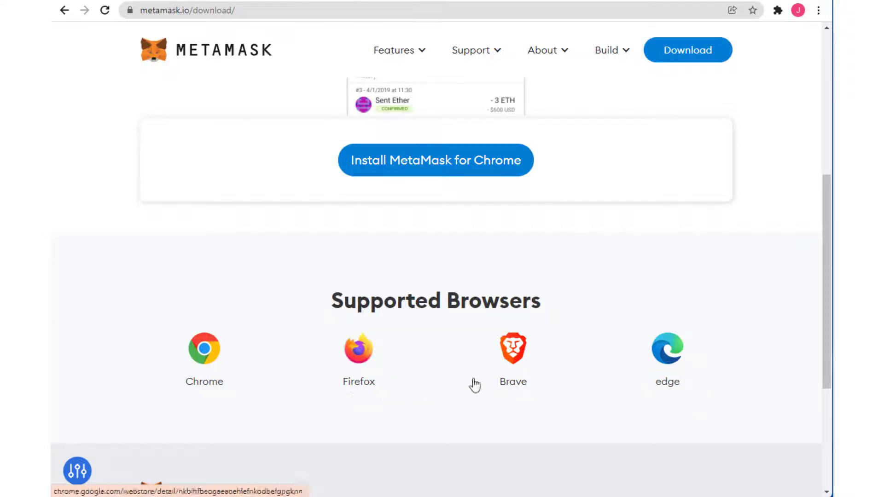
scroll(554, 396, down, 3)
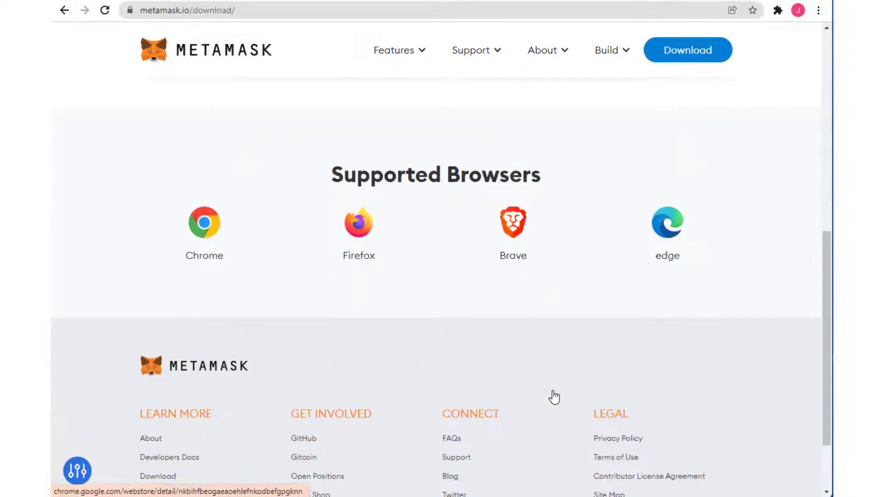
scroll(554, 396, up, 5)
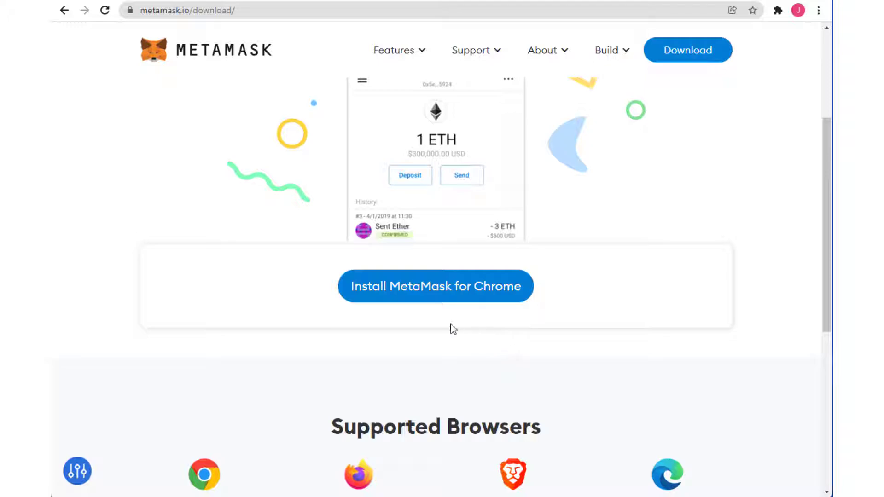
Add the MetaMask extension to Chrome from its Chrome Web Store listing
click(417, 287)
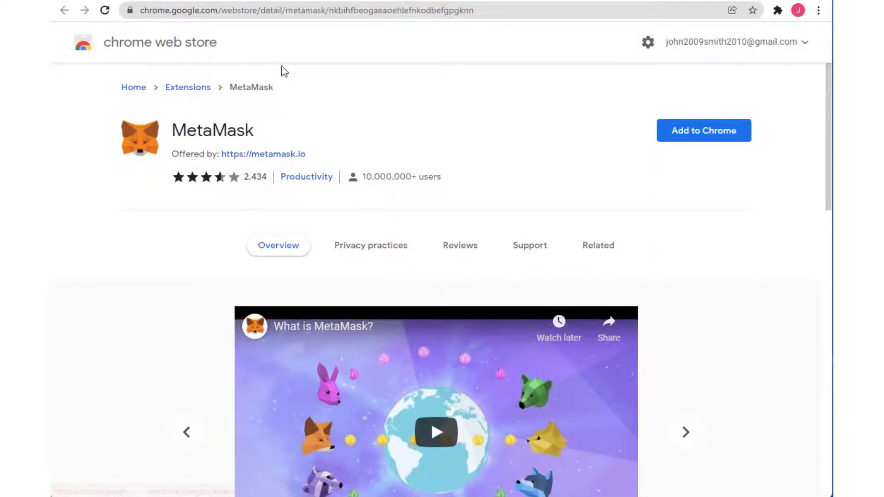
click(715, 142)
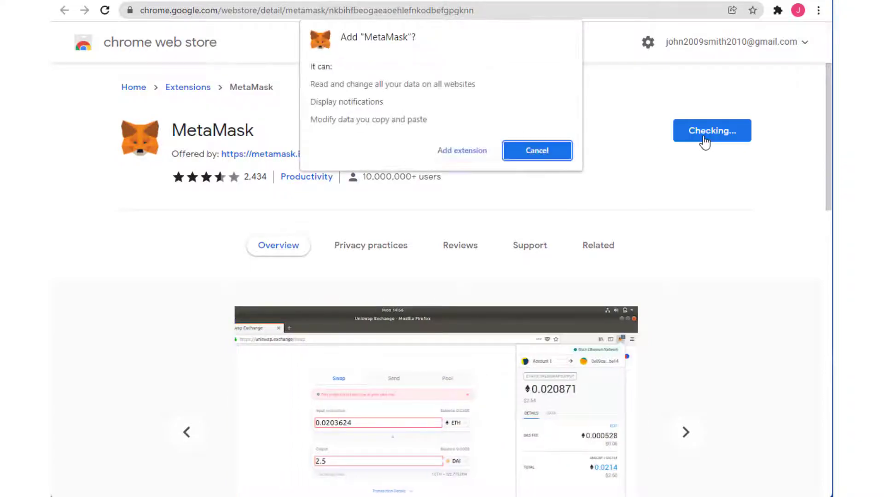
click(464, 156)
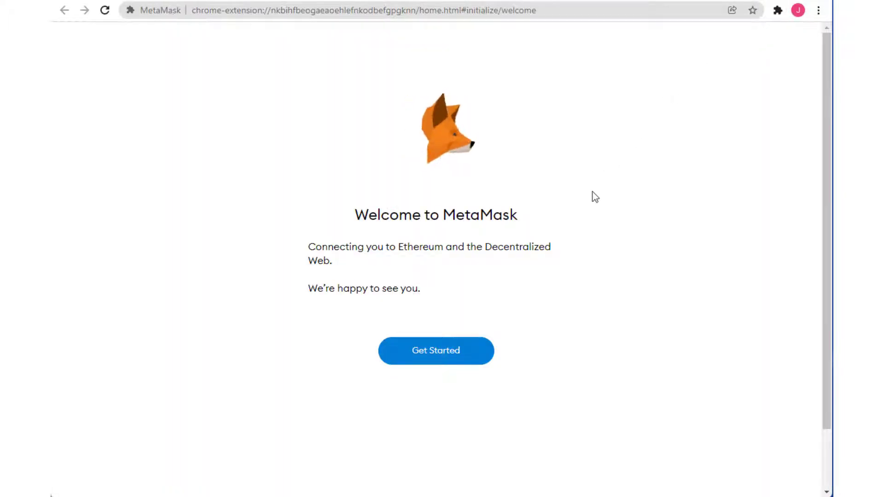
Start MetaMask setup with Get Started and choose Create a Wallet
click(423, 356)
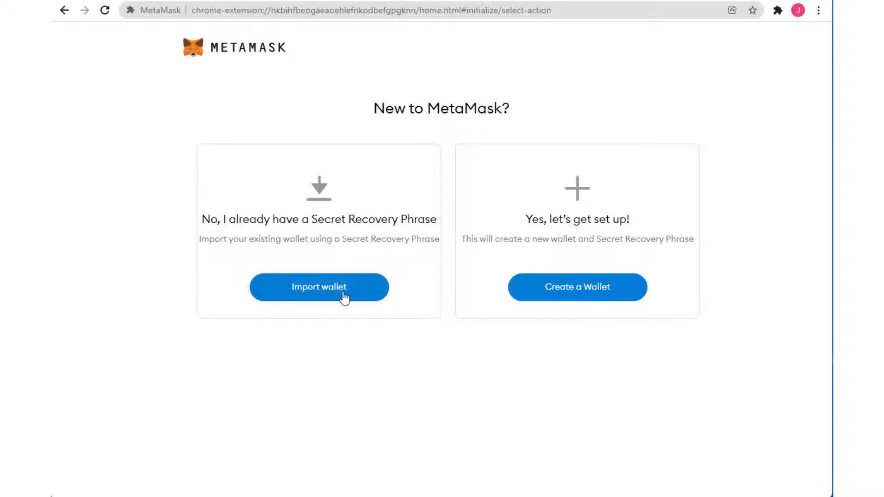
click(586, 292)
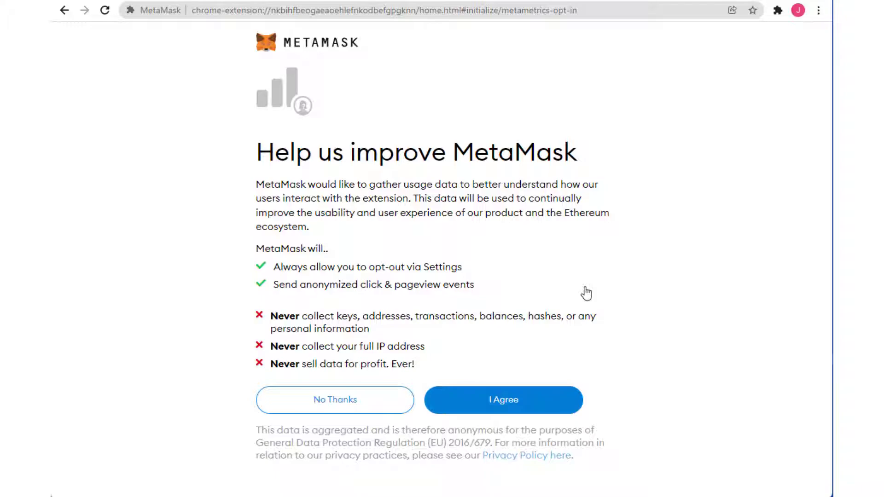
drag(303, 314, 408, 313)
click(345, 239)
Agree to share anonymous usage data and note the 8-character password minimum
click(494, 401)
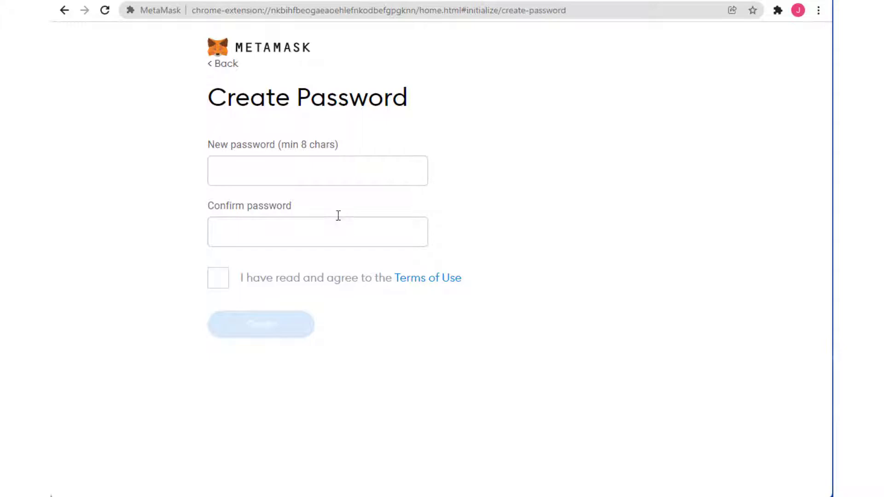
drag(301, 146, 335, 147)
click(507, 174)
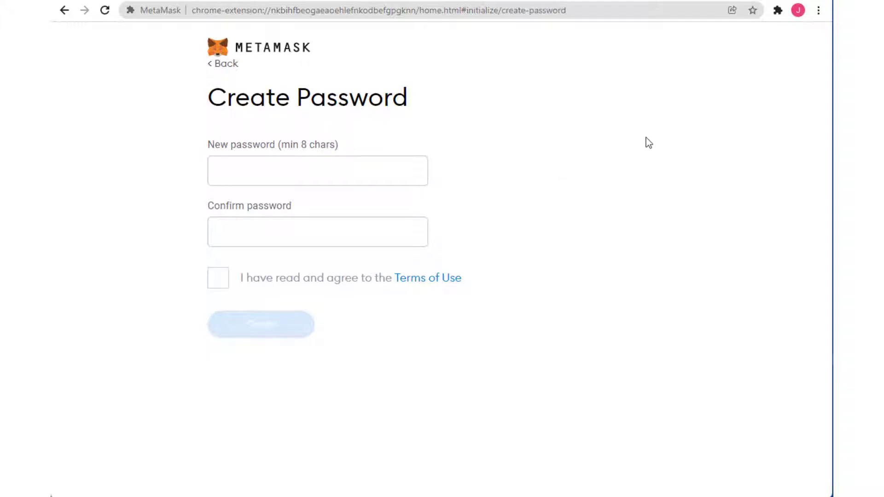
Pin LogMeOnce to the toolbar and generate a 25-character password in its Password Generator
click(778, 11)
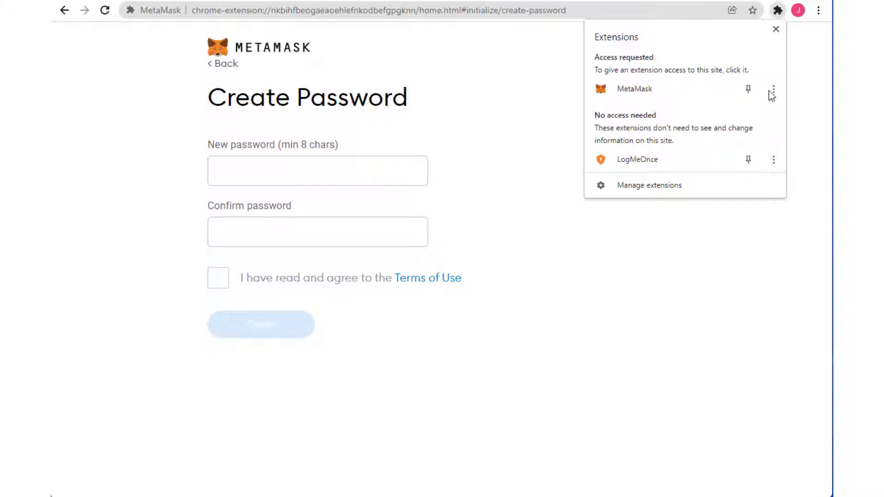
click(748, 160)
click(805, 103)
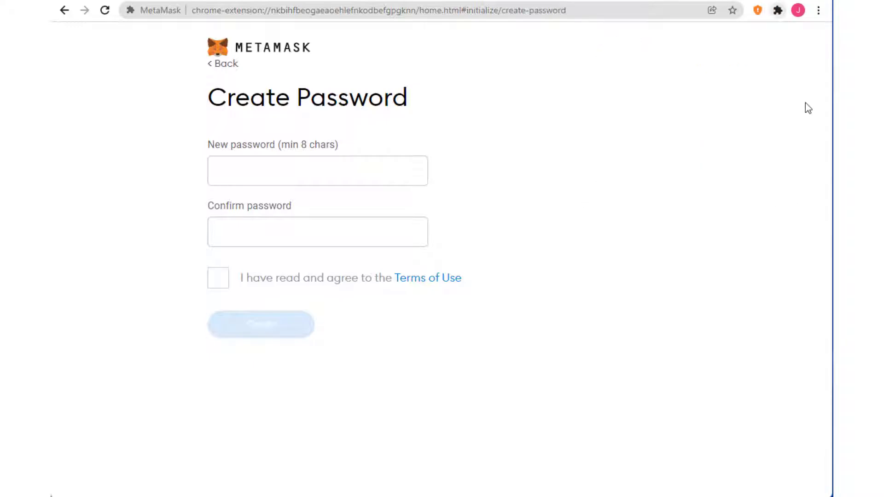
click(760, 11)
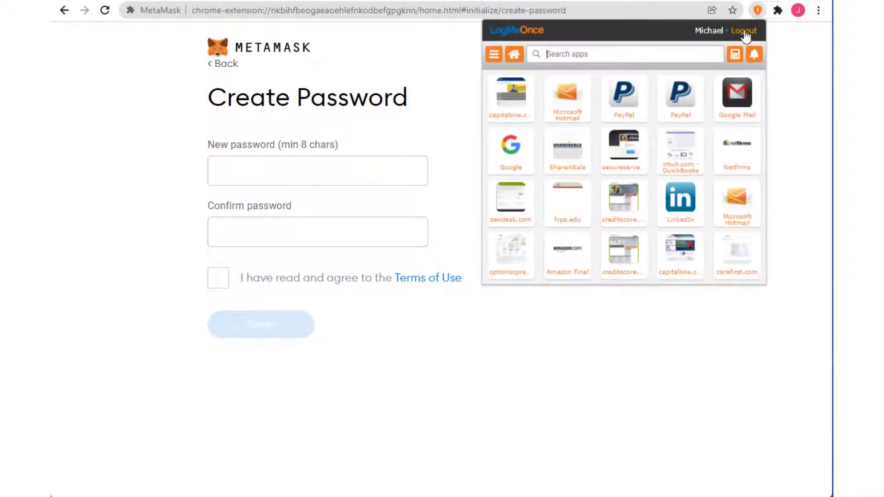
click(735, 55)
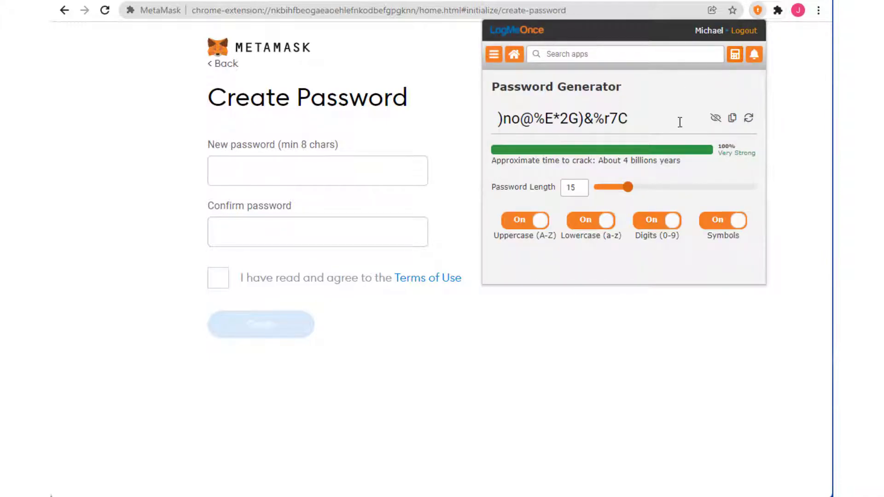
drag(630, 188, 666, 188)
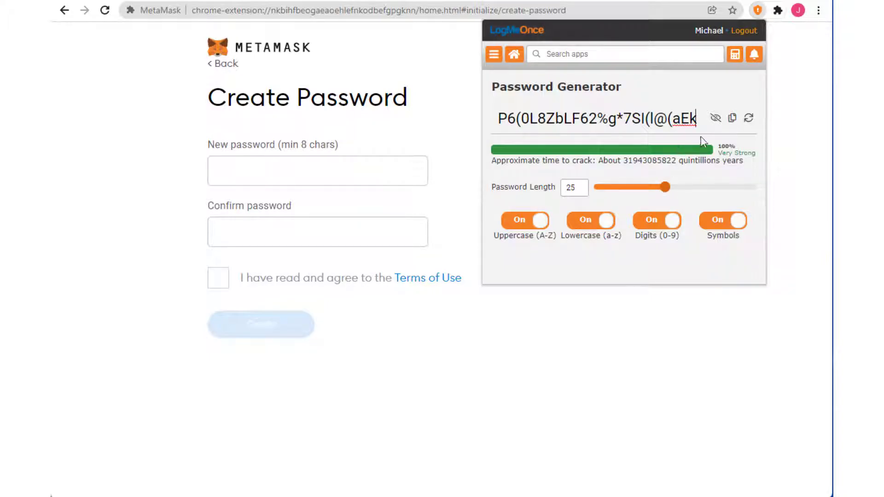
Paste the generated password into both password fields, accept the Terms of Use, and create the wallet
click(731, 120)
click(350, 173)
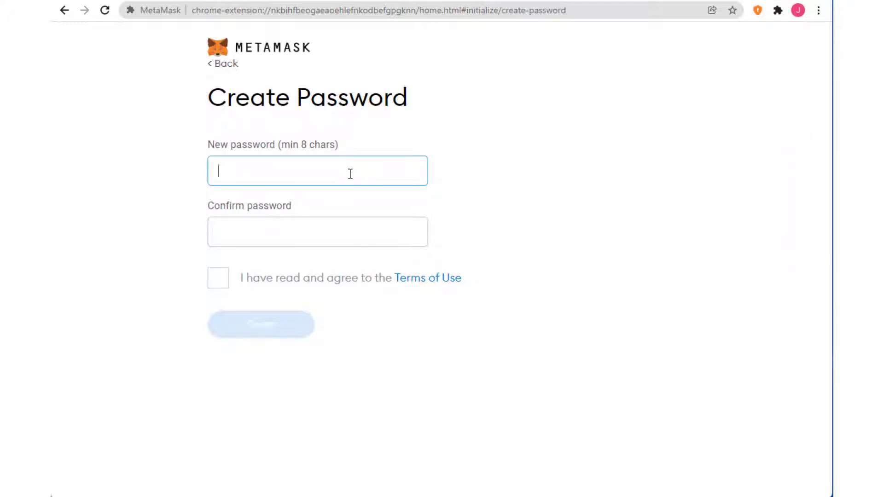
key(ctrl+v)
click(290, 235)
key(ctrl+v)
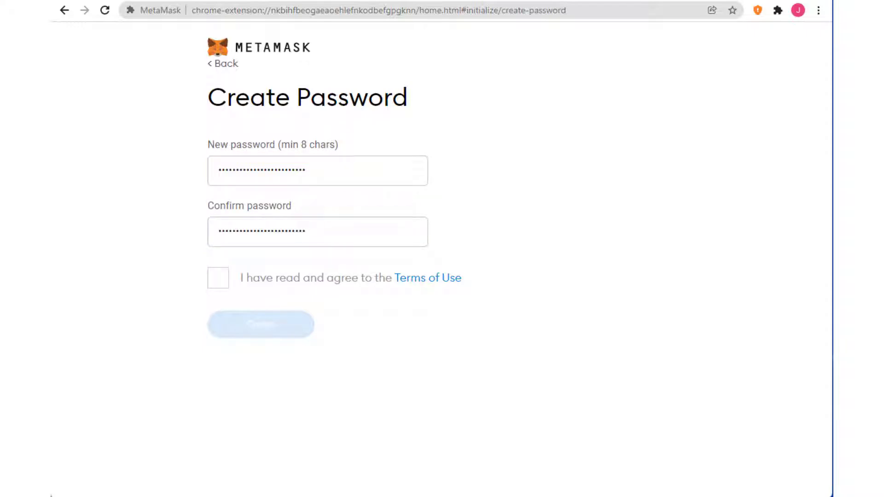
click(222, 283)
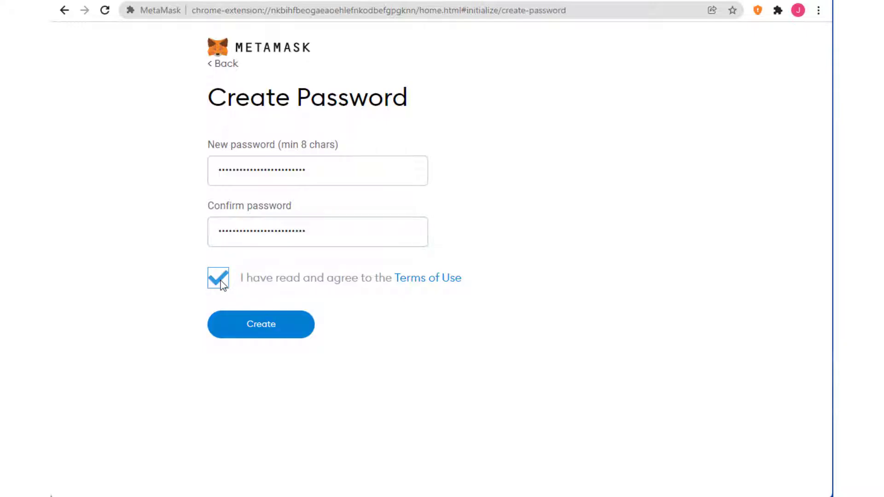
click(265, 331)
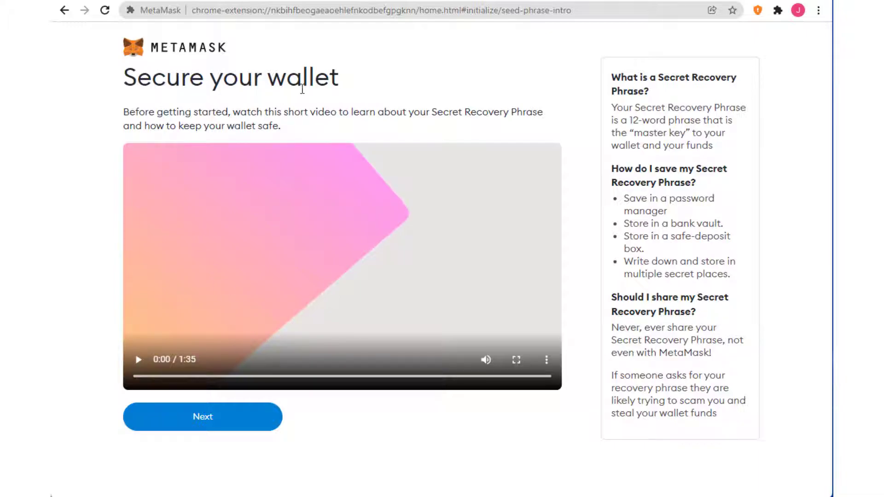
Continue from the Secure your wallet intro to the Secret Recovery Phrase page
click(203, 417)
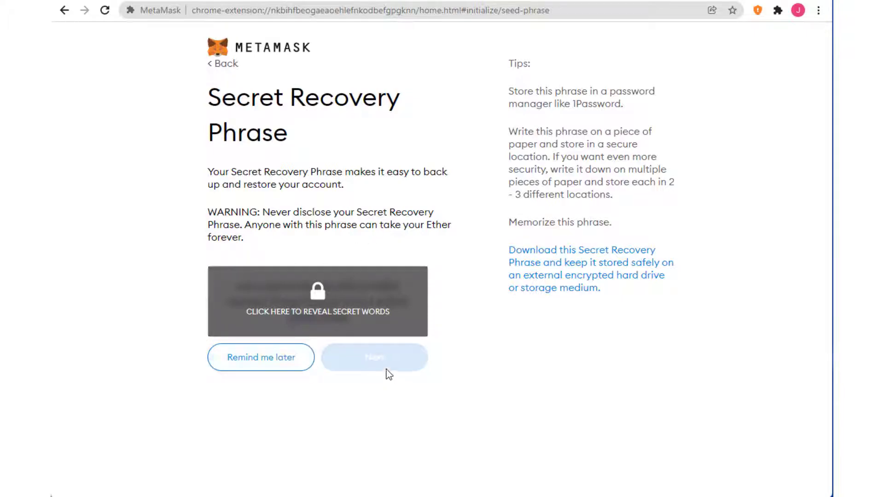
Reveal the recovery phrase, paste a backup into a Notepad note, and continue to confirmation
click(295, 313)
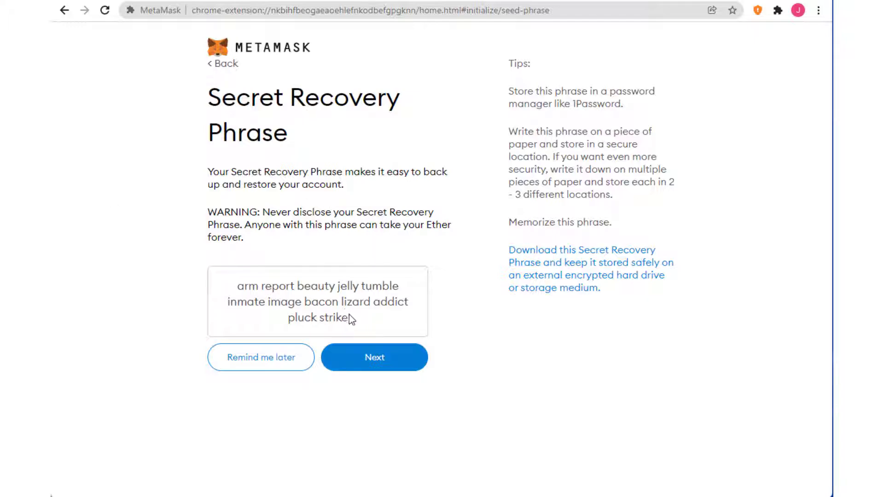
drag(358, 315, 218, 278)
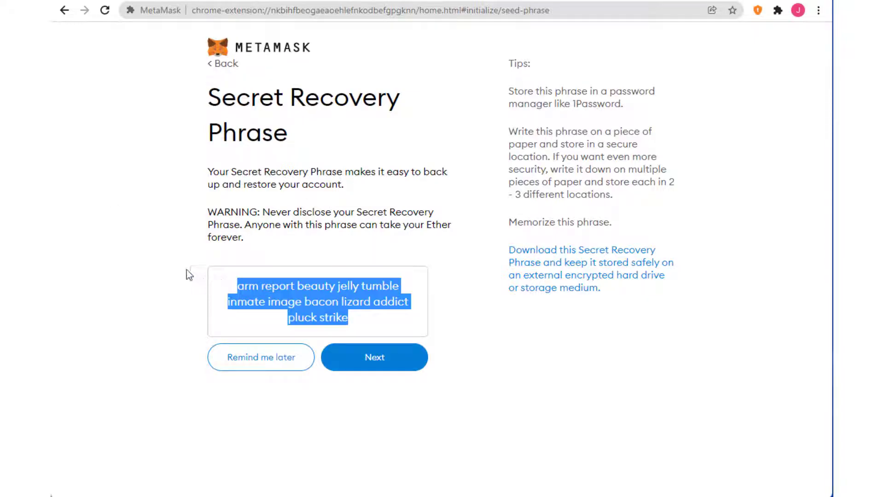
drag(218, 339, 659, 272)
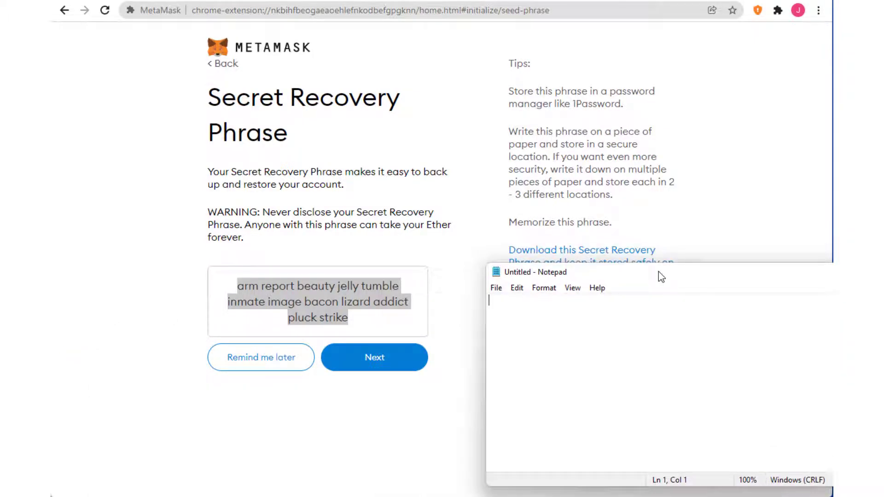
key(ctrl+v)
drag(665, 277, 621, 280)
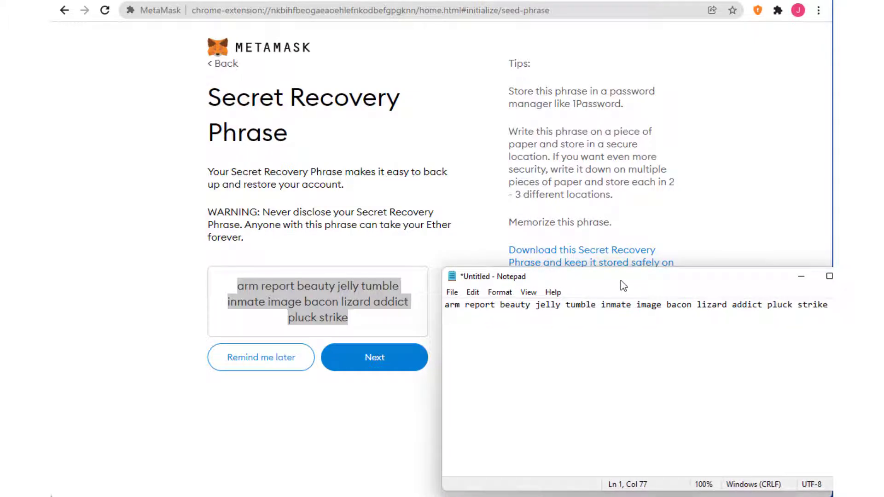
click(175, 296)
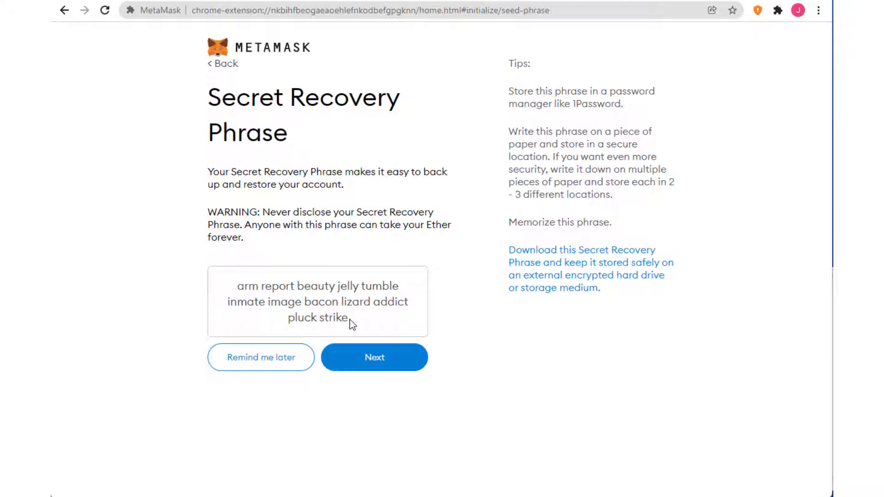
click(357, 366)
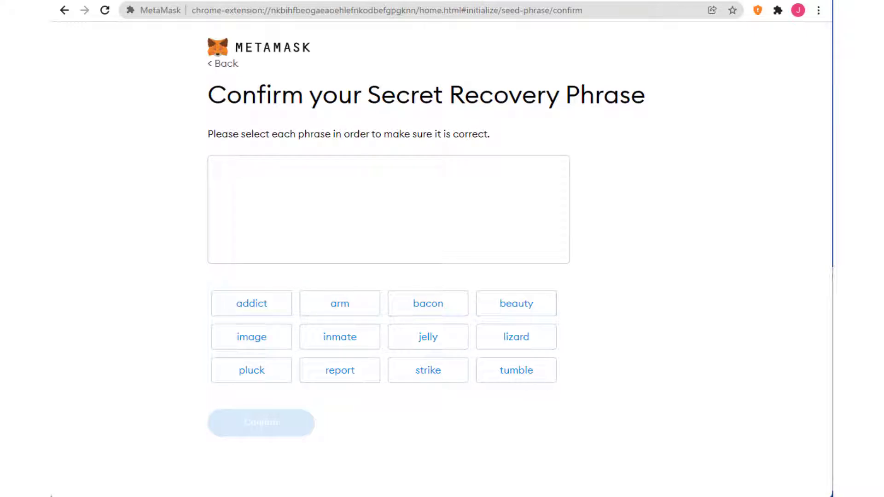
Place the first recovery words in order, checking each batch against the Notepad note
key(alt+Tab)
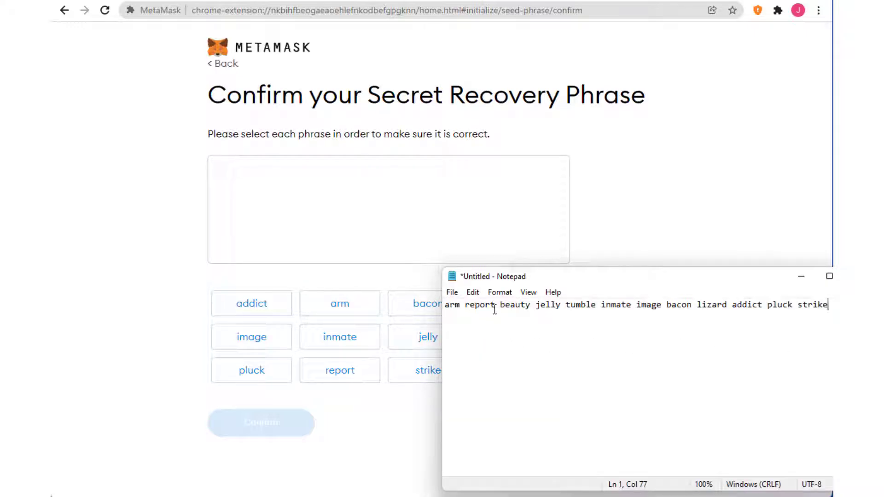
key(alt+Tab)
click(326, 314)
click(340, 368)
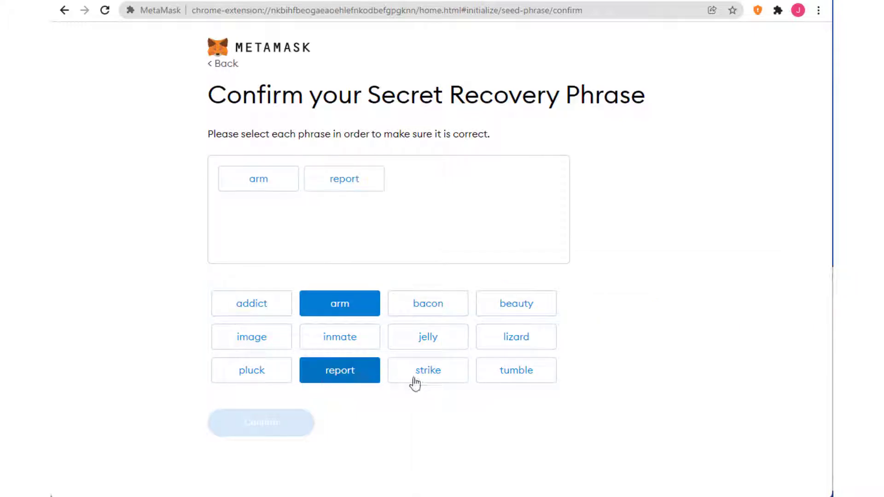
key(alt+Tab)
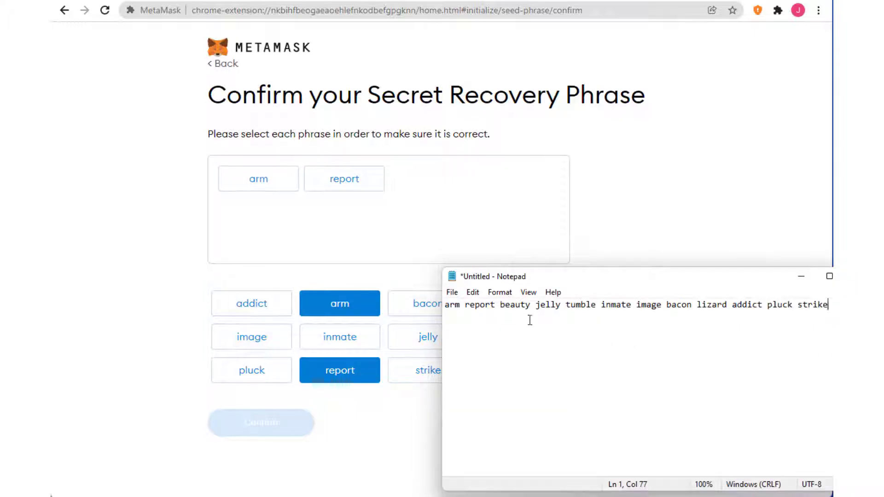
key(alt+Tab)
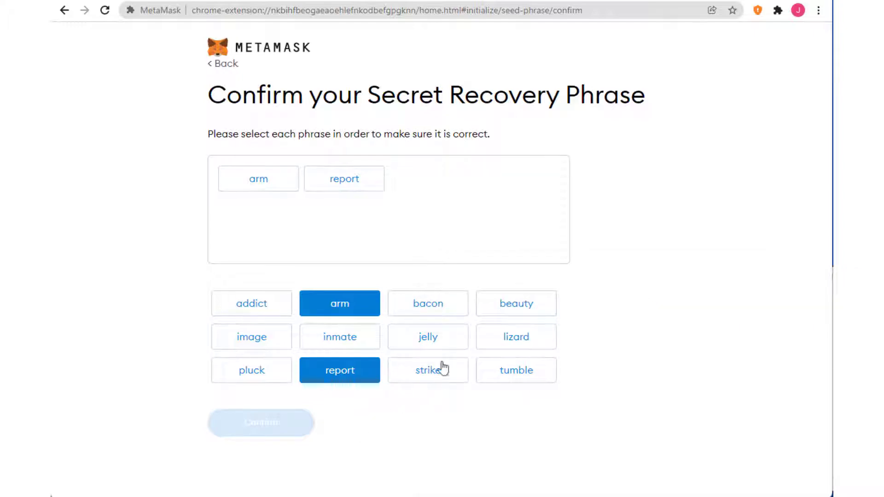
click(513, 303)
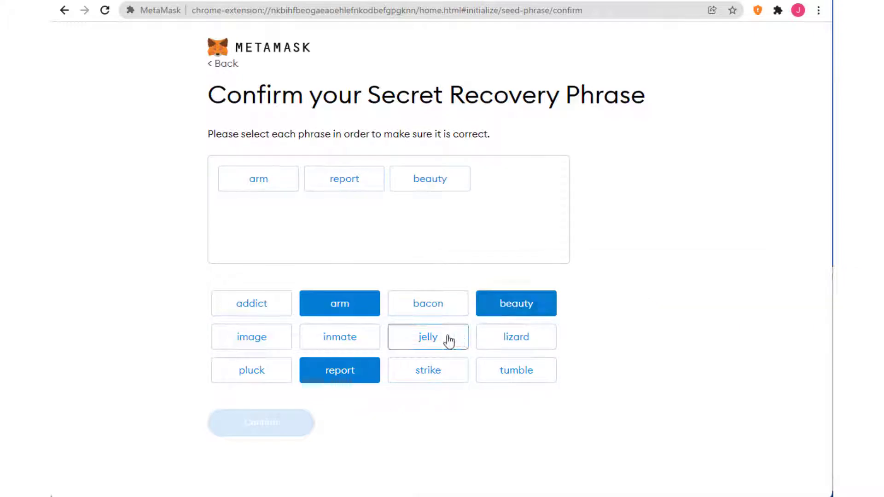
click(450, 339)
key(alt+Tab)
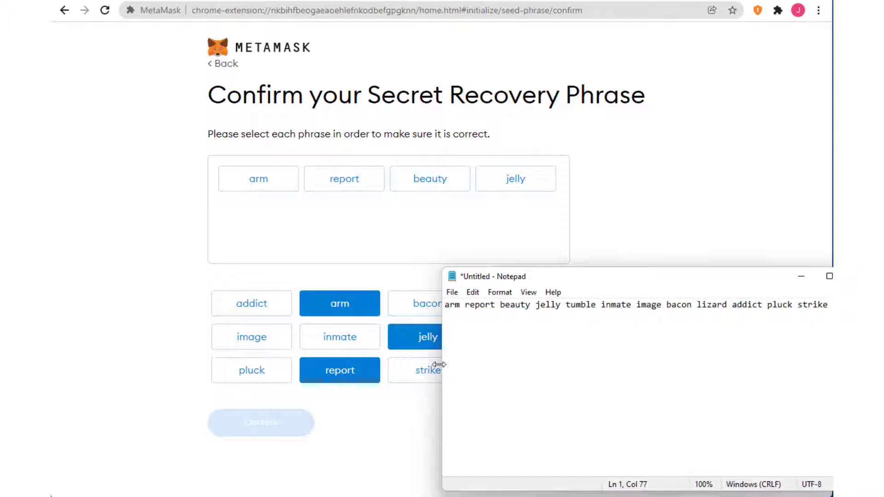
key(alt+Tab)
click(366, 339)
Place words seven through twelve in order to complete the phrase
key(alt+Tab)
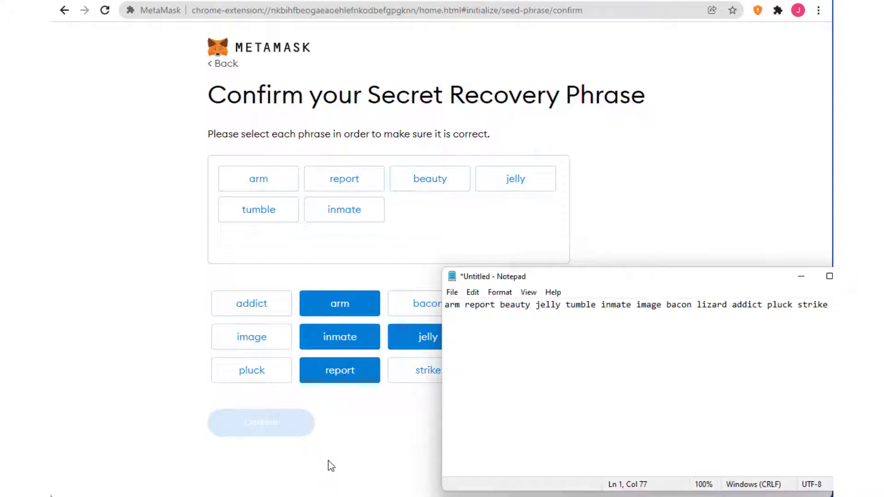
key(alt+Tab)
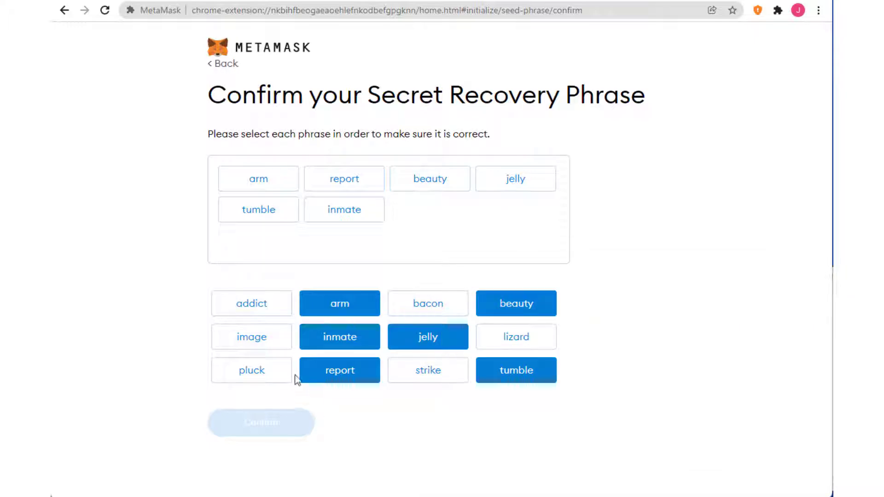
click(259, 337)
click(427, 313)
click(516, 337)
click(251, 304)
key(alt+Tab)
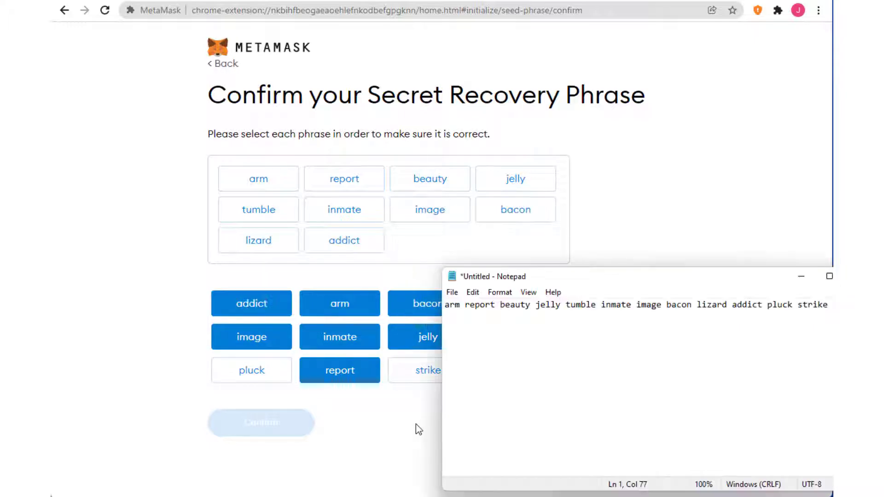
key(alt+Tab)
click(252, 370)
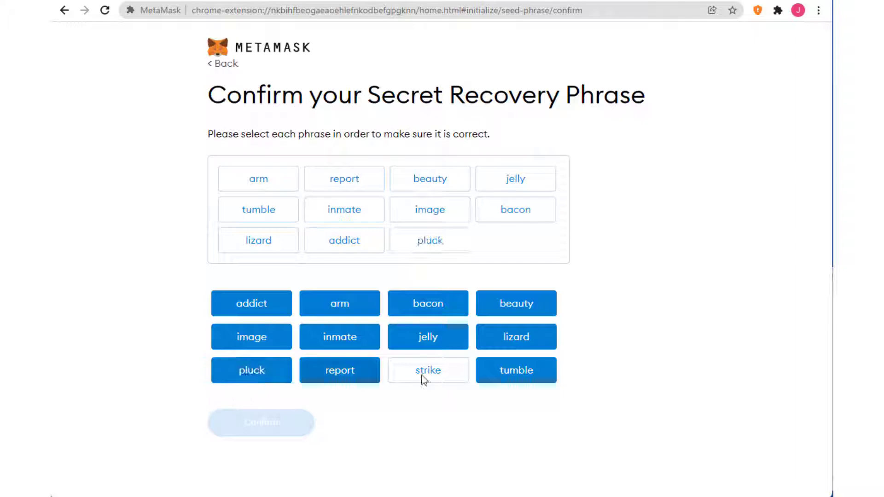
click(440, 377)
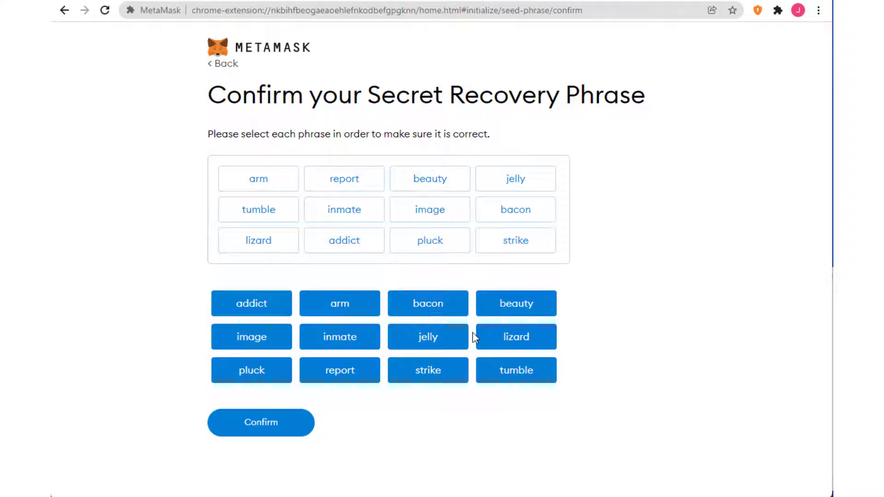
Confirm the phrase, review the backup, sharing, phishing and no-recovery tips, and finish with All Done
click(261, 429)
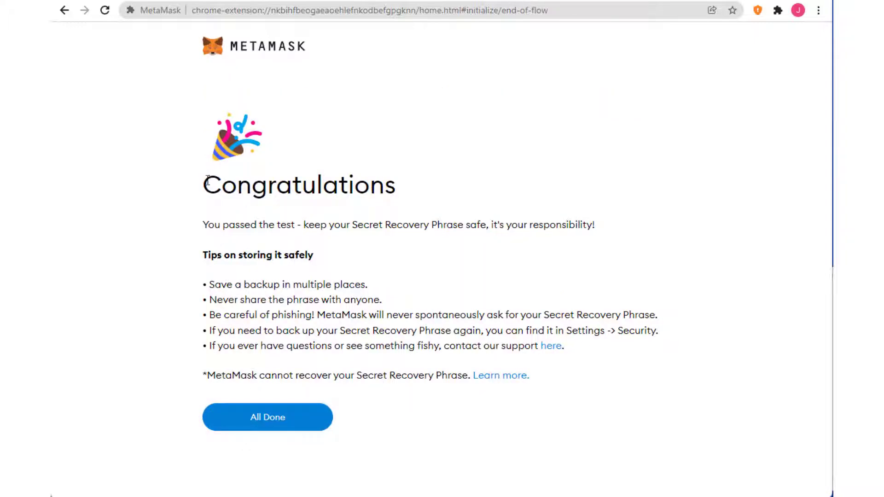
drag(207, 181, 472, 204)
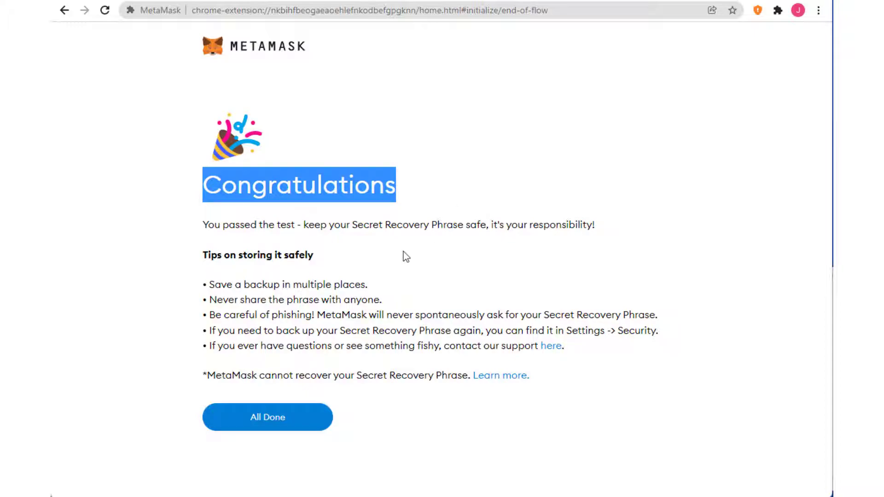
drag(209, 286, 373, 292)
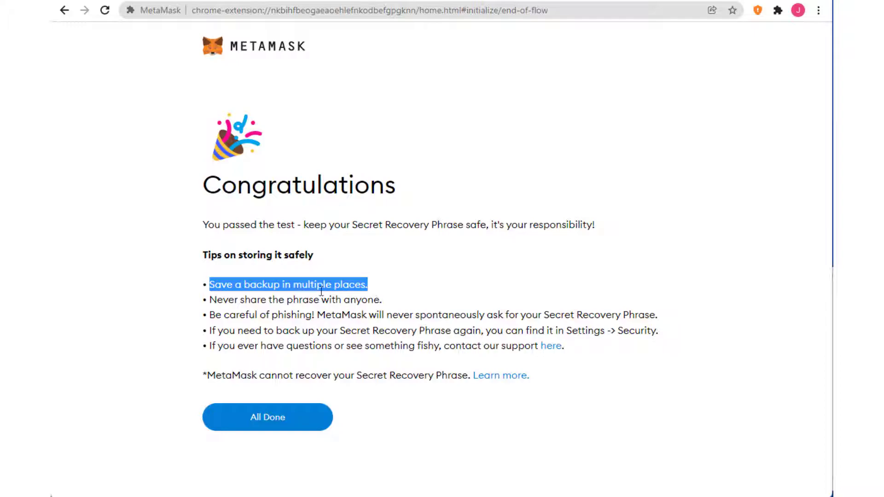
drag(209, 300, 429, 304)
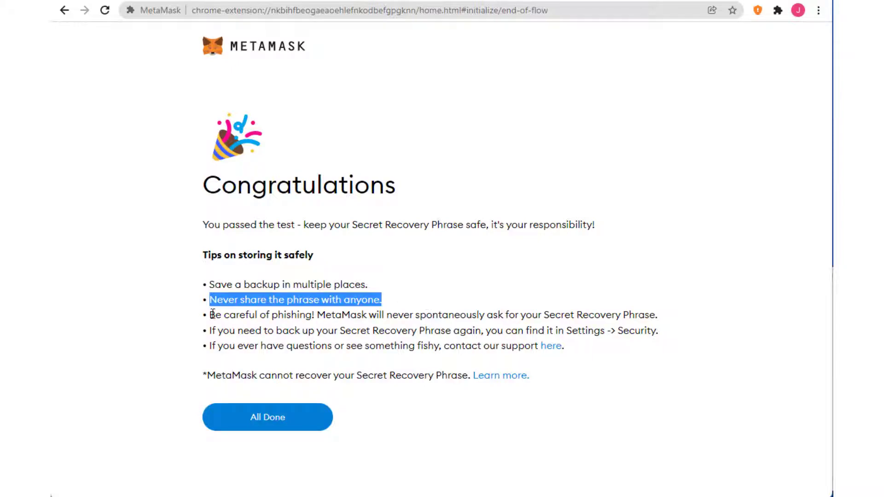
drag(210, 315, 328, 316)
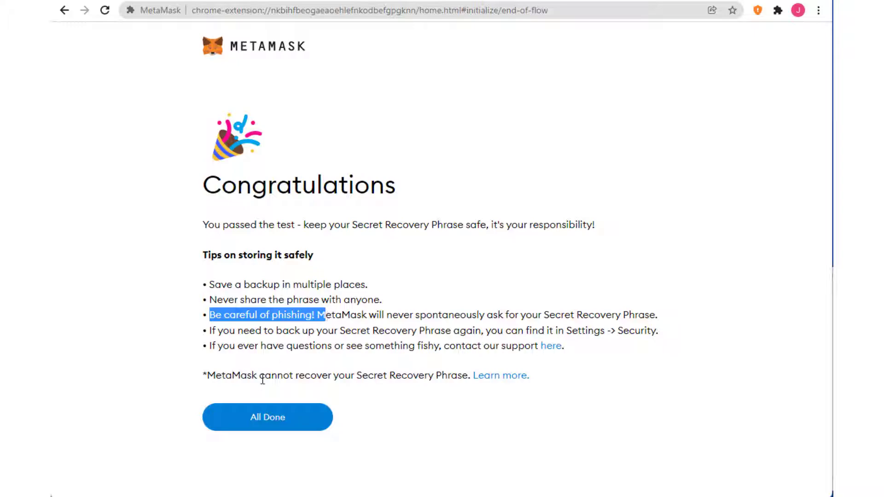
drag(208, 377, 465, 372)
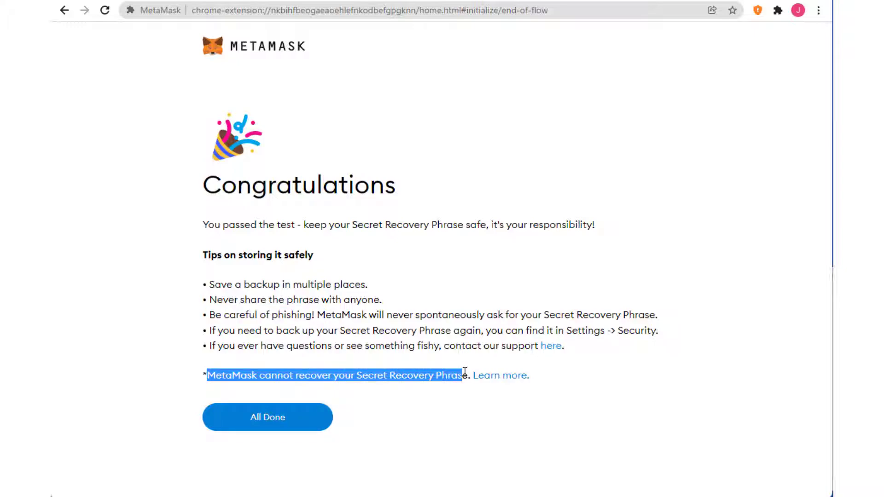
click(362, 314)
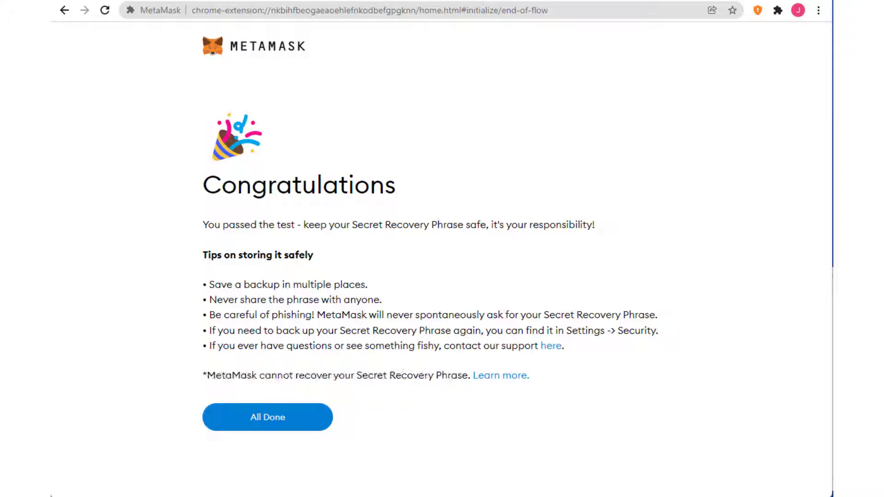
click(284, 422)
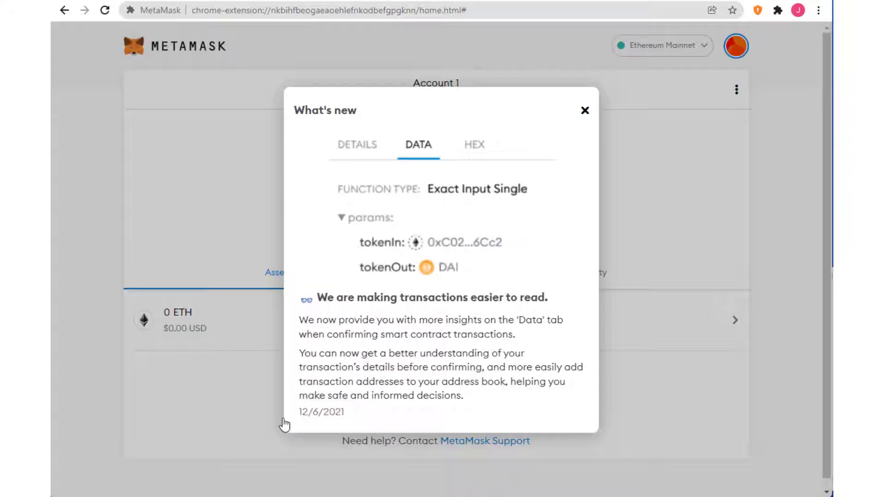
Dismiss What's new, pin MetaMask from Chrome's Extensions menu, and open its toolbar popup
click(585, 111)
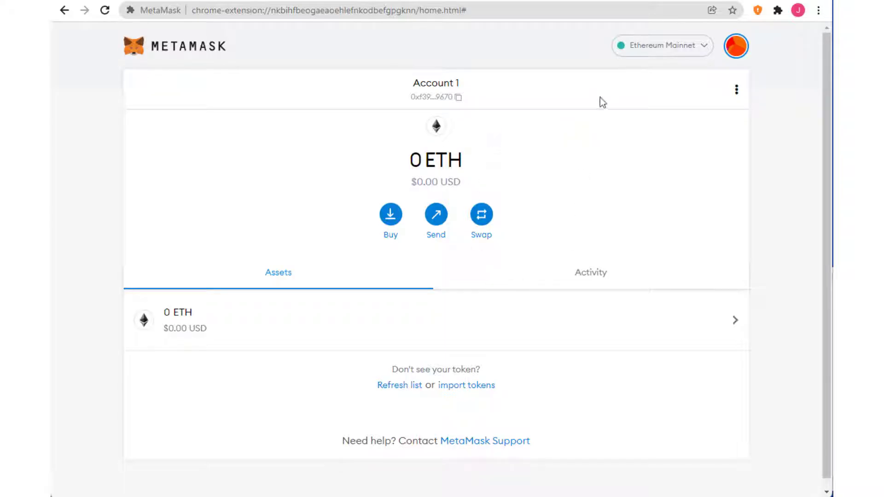
click(778, 10)
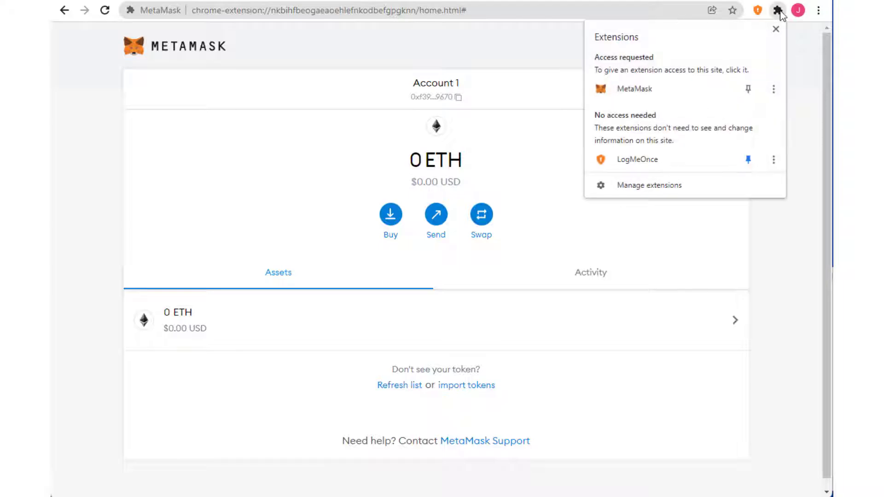
click(750, 92)
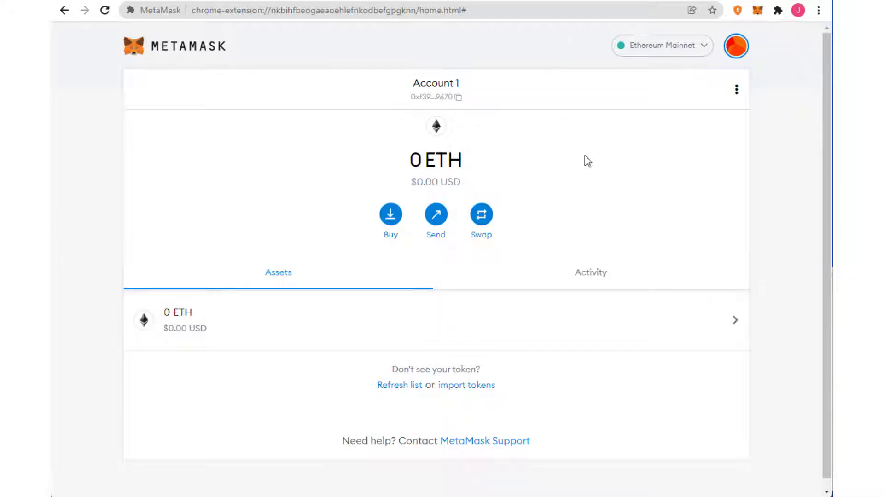
click(759, 11)
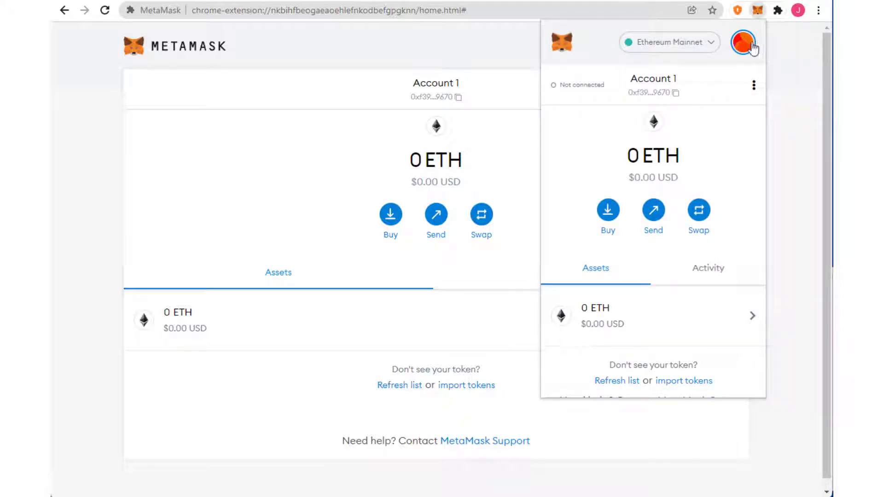
Open the network list and start the Add a network form in Settings
click(707, 52)
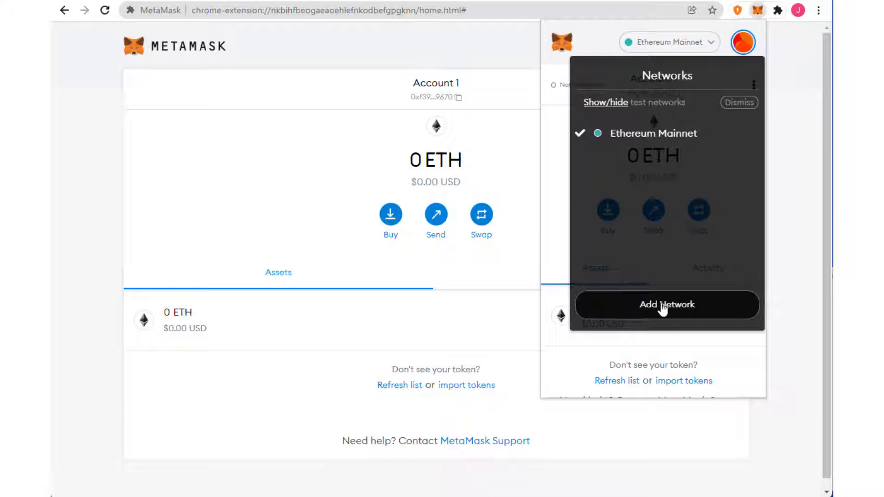
click(663, 308)
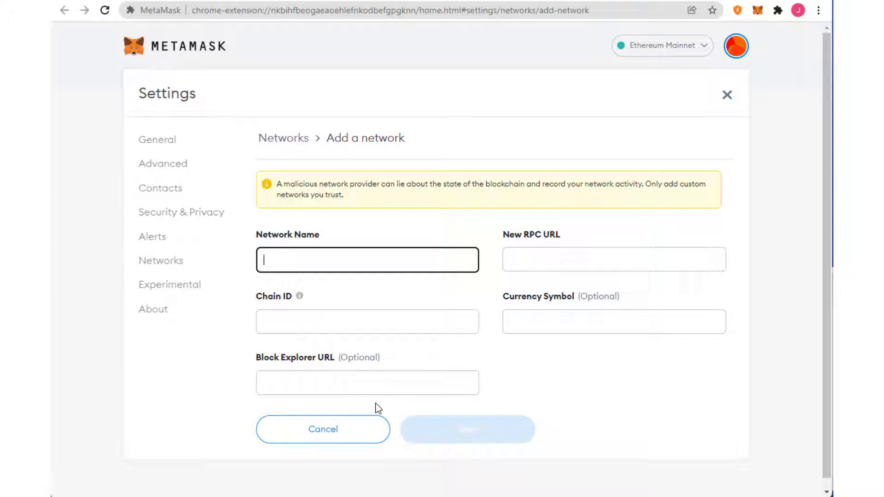
double_click(143, 90)
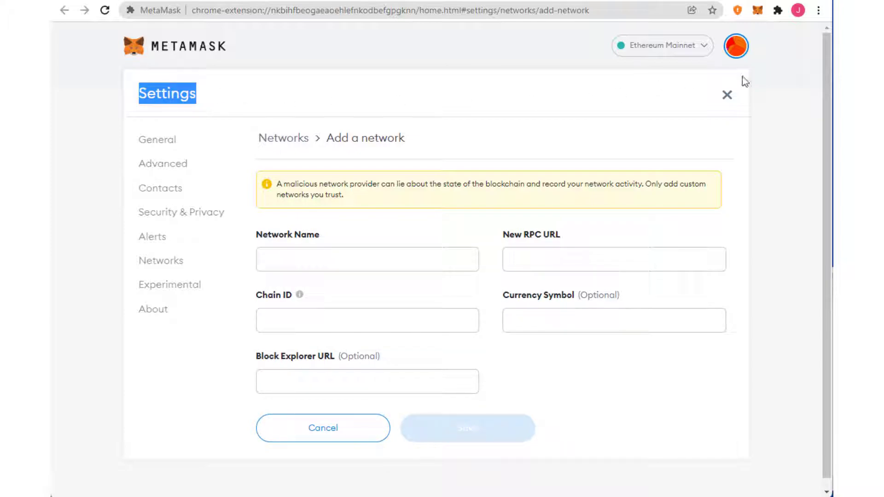
click(782, 71)
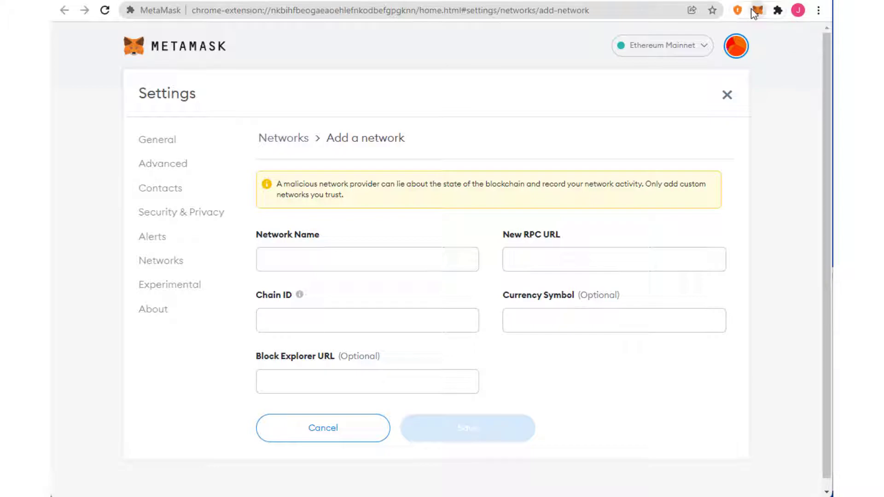
Reopen the wallet popup, glance at the networks list, and bring up My Accounts
click(758, 10)
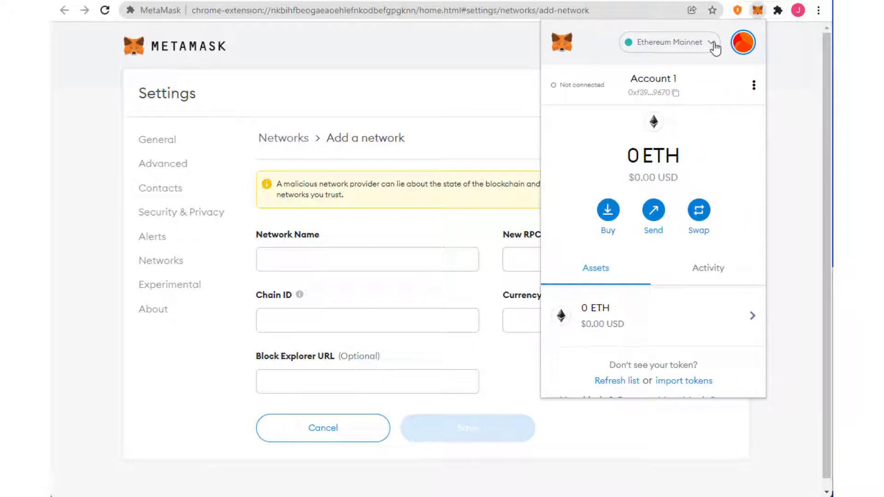
click(714, 44)
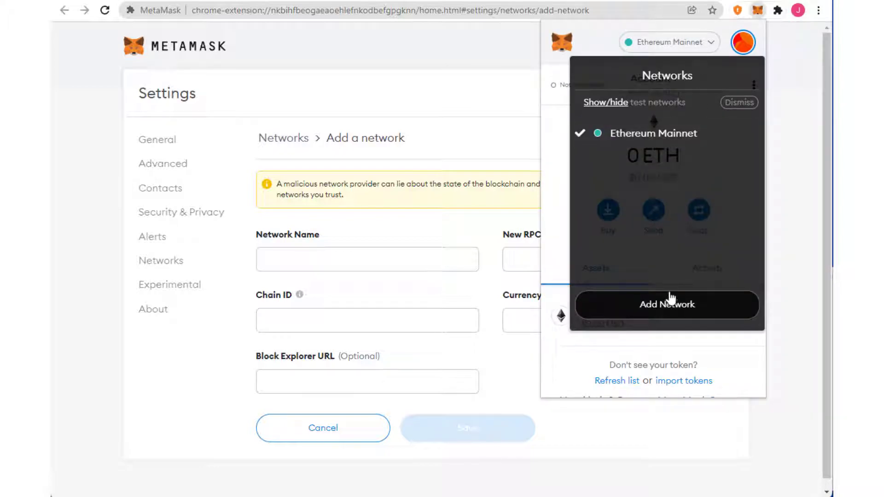
click(605, 35)
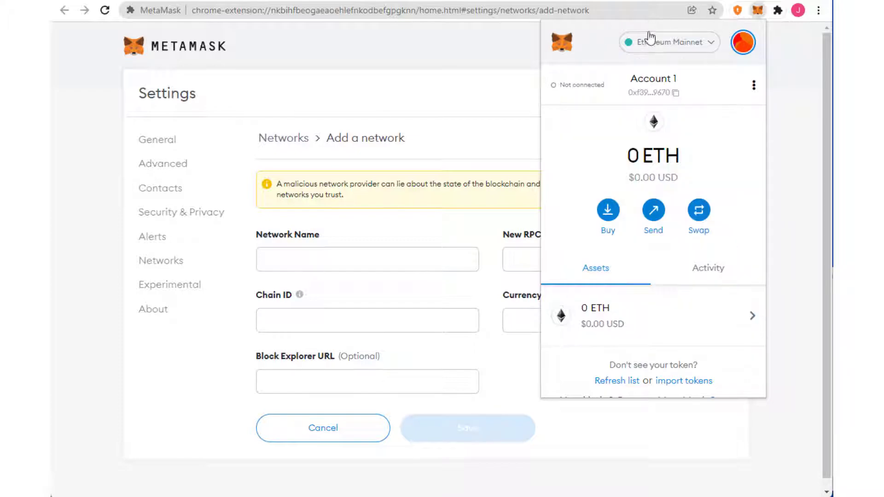
click(744, 44)
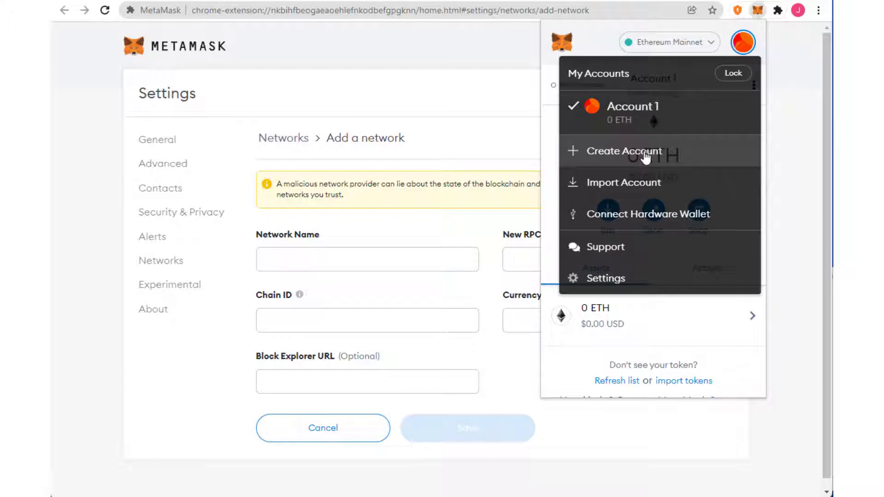
Create Account 2 with its default name, then switch the wallet back to Account 1
click(647, 158)
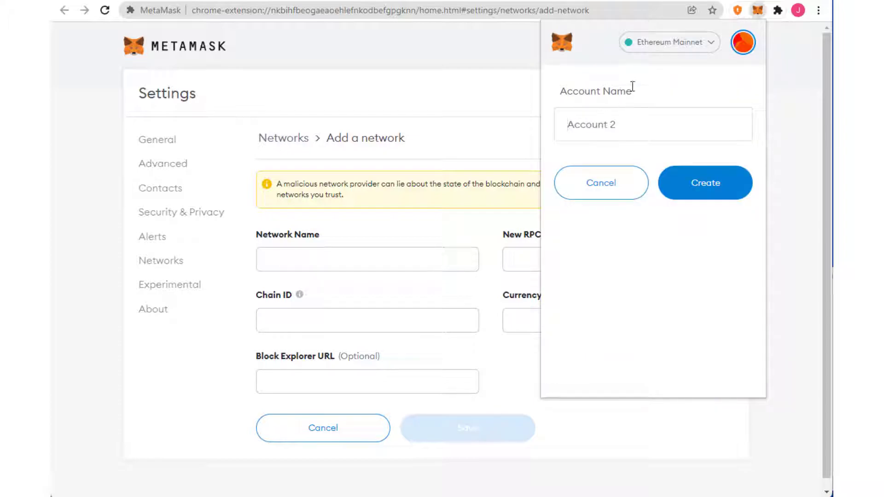
click(694, 191)
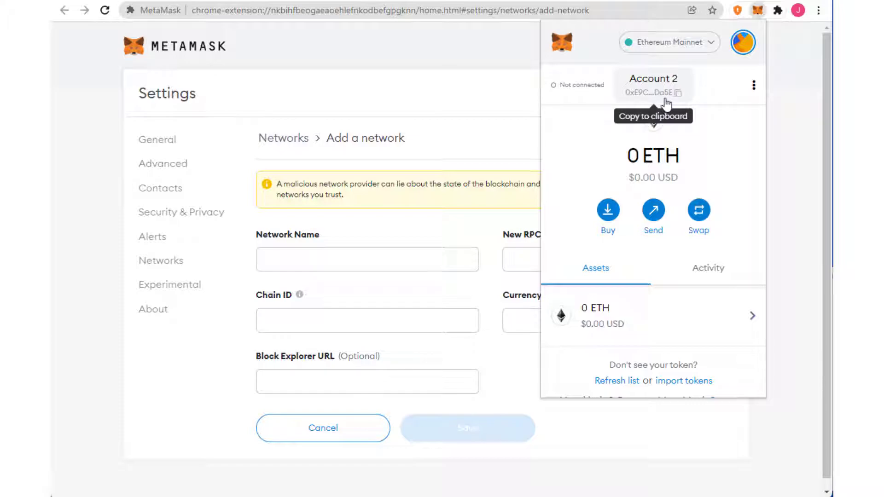
click(743, 44)
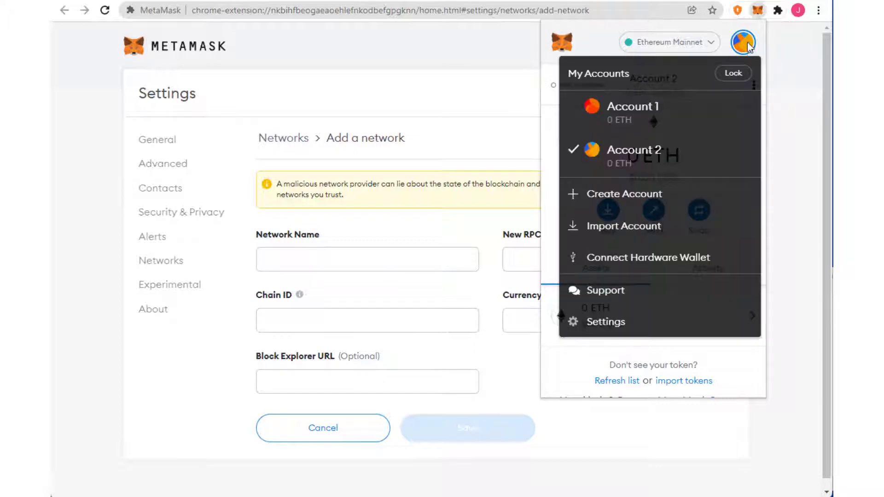
click(651, 120)
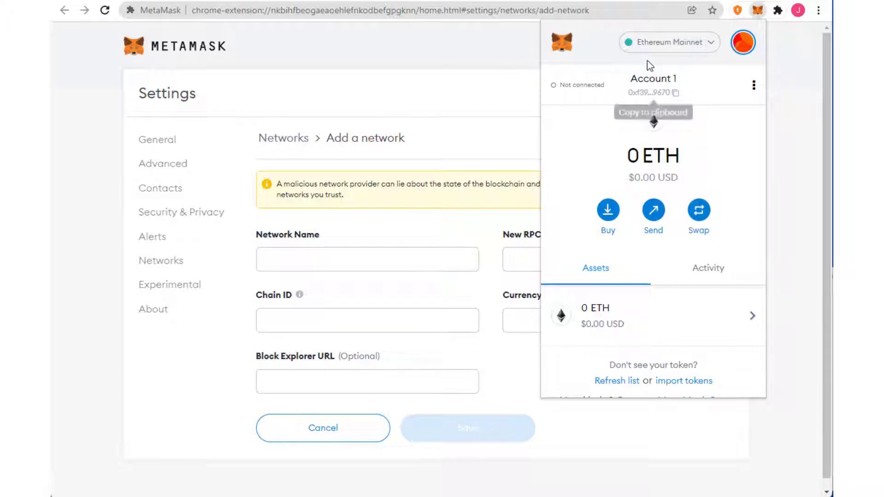
Check the network list, reopen the wallet popup, and show My Accounts with Account 1 and Account 2
click(704, 44)
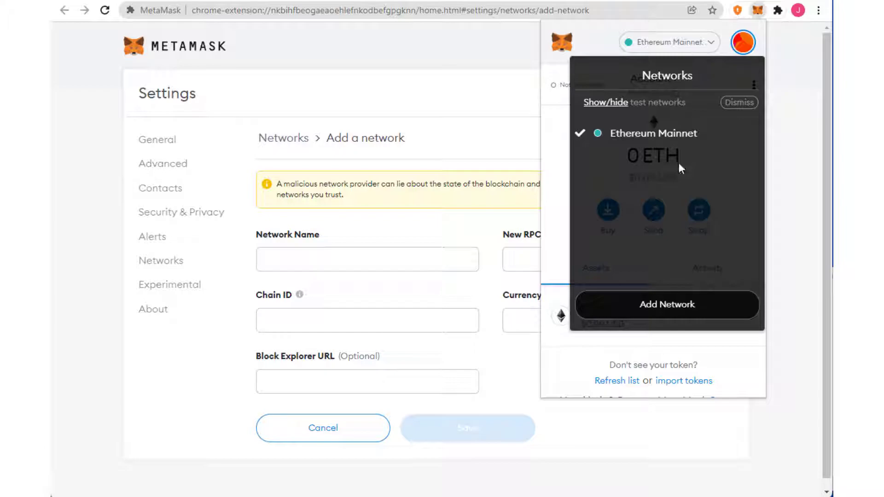
click(786, 147)
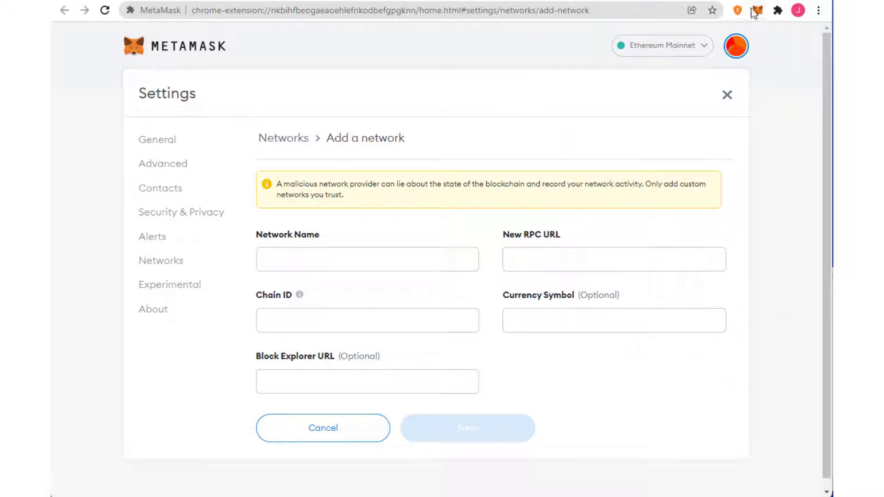
click(758, 10)
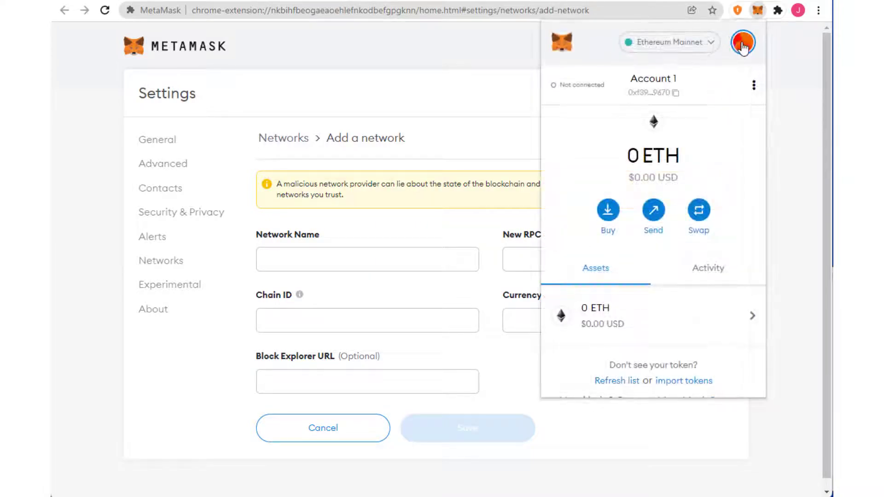
click(743, 41)
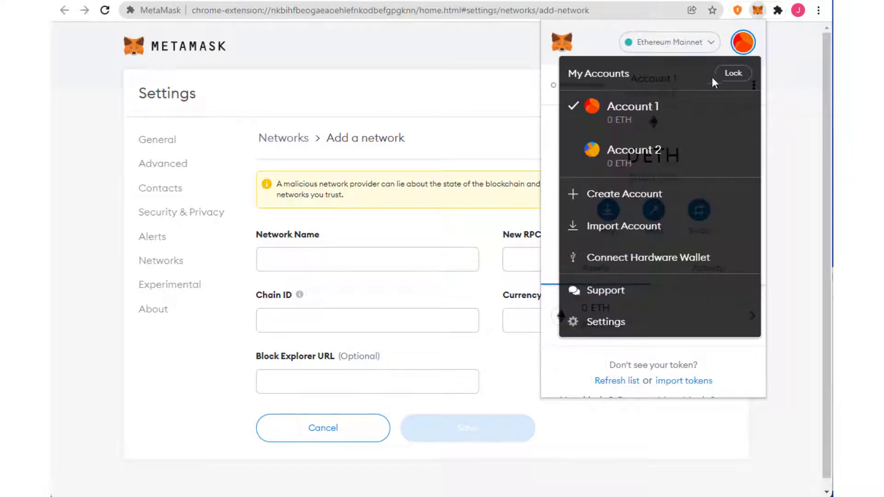
click(643, 233)
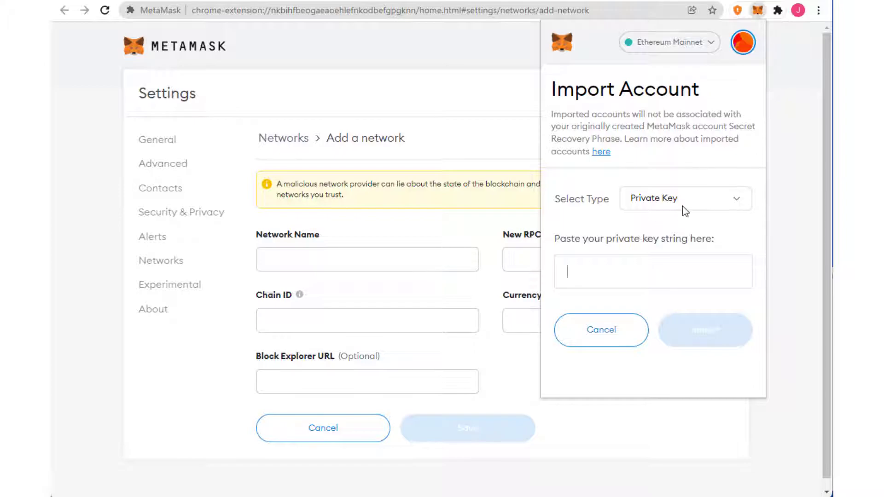
click(687, 195)
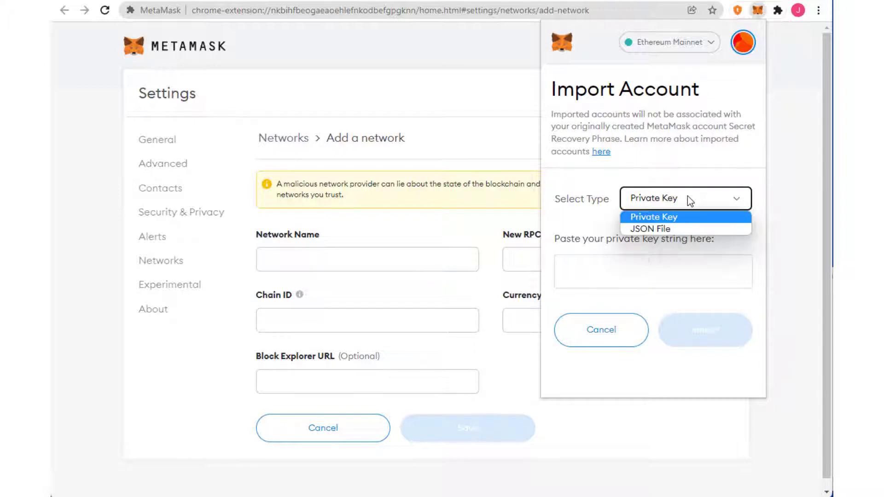
click(693, 130)
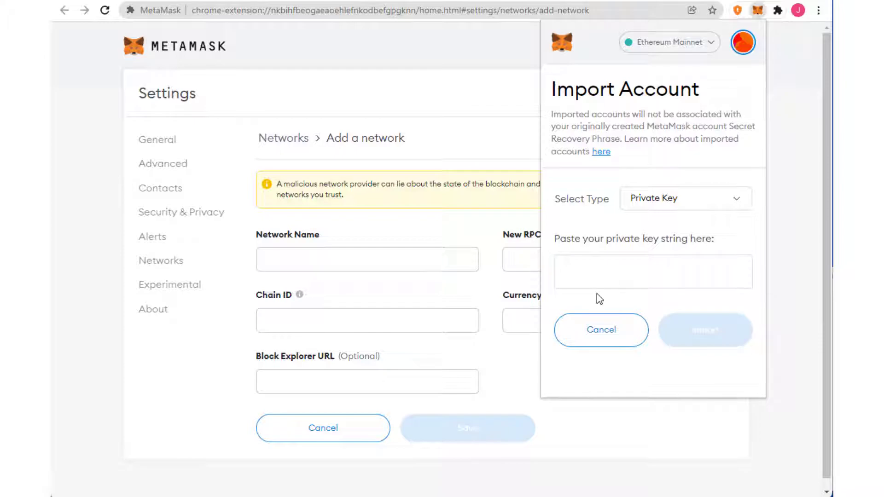
click(618, 340)
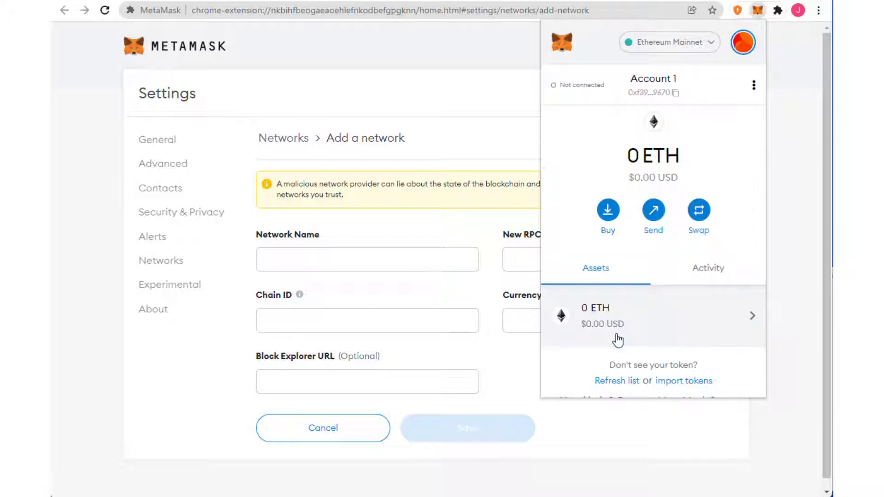
click(743, 42)
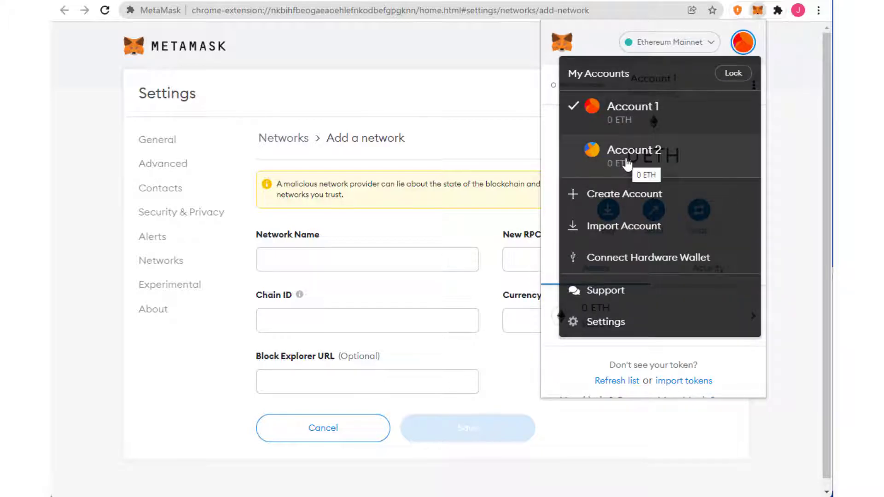
Open Connect Hardware Wallet and select the Ledger tile, scrolling through the options
click(632, 258)
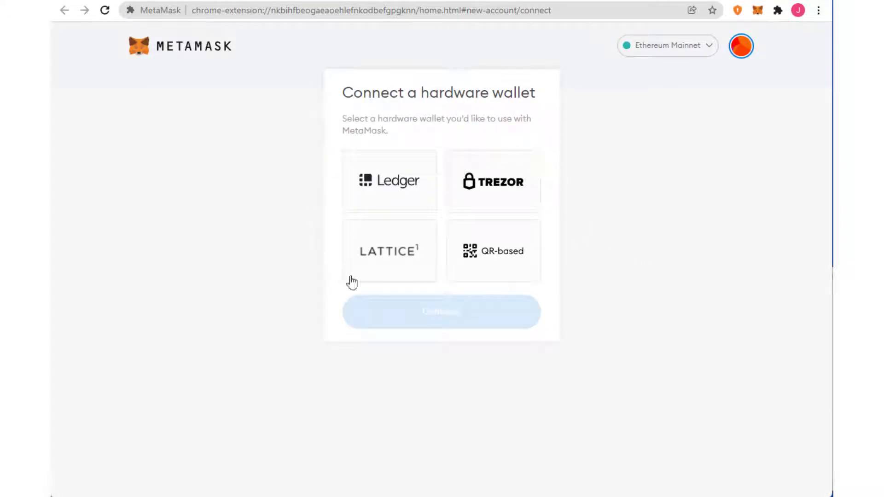
click(380, 181)
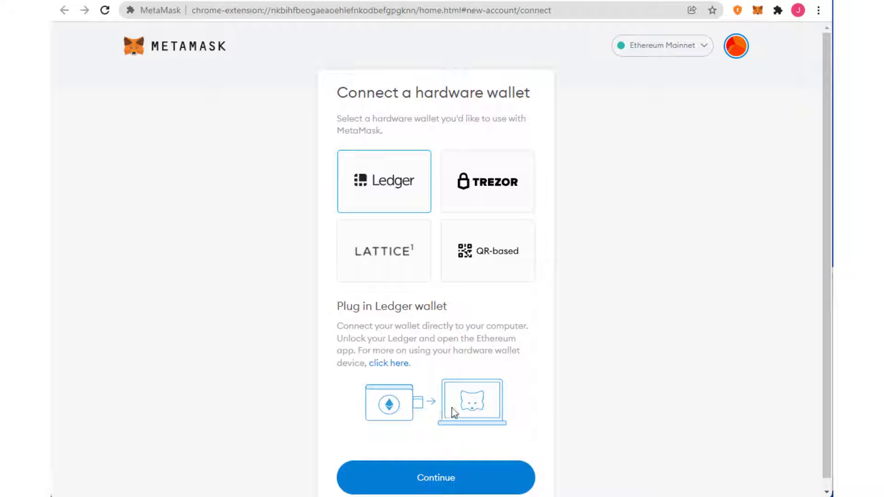
scroll(609, 392, down, 1)
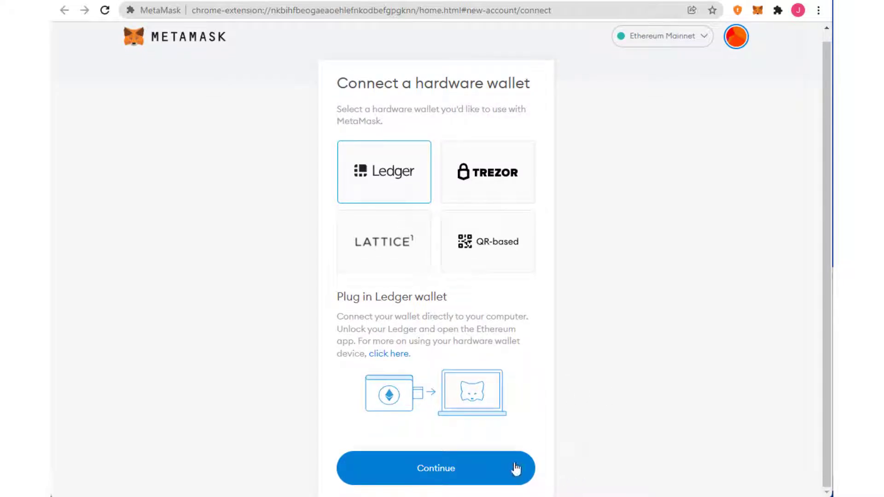
scroll(614, 256, up, 1)
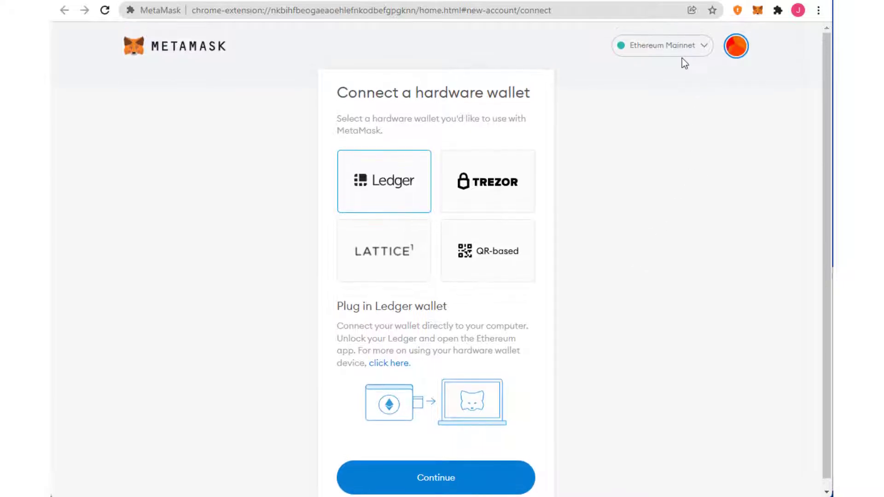
Briefly open and close the wallet popup, then bring up the page's account list
click(758, 11)
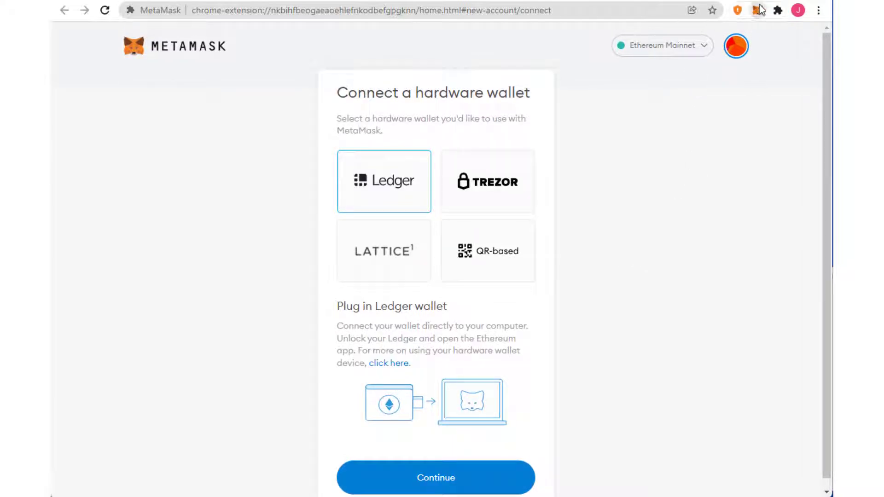
click(792, 123)
click(740, 47)
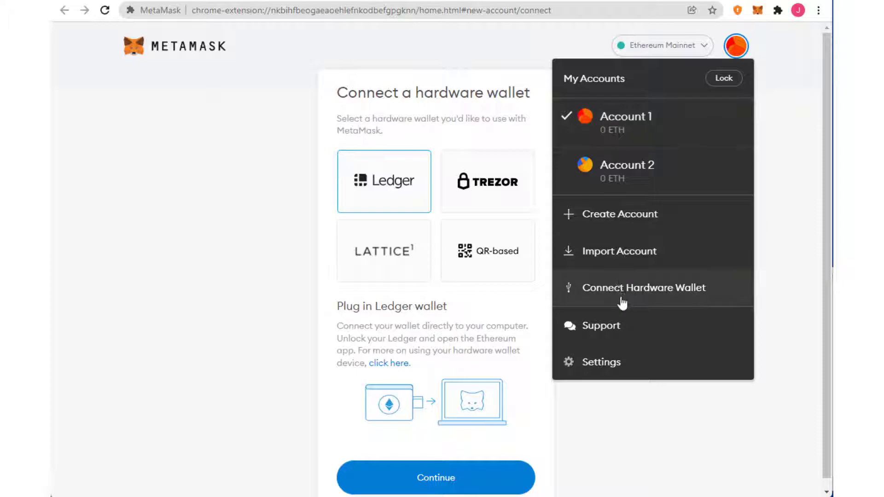
click(607, 364)
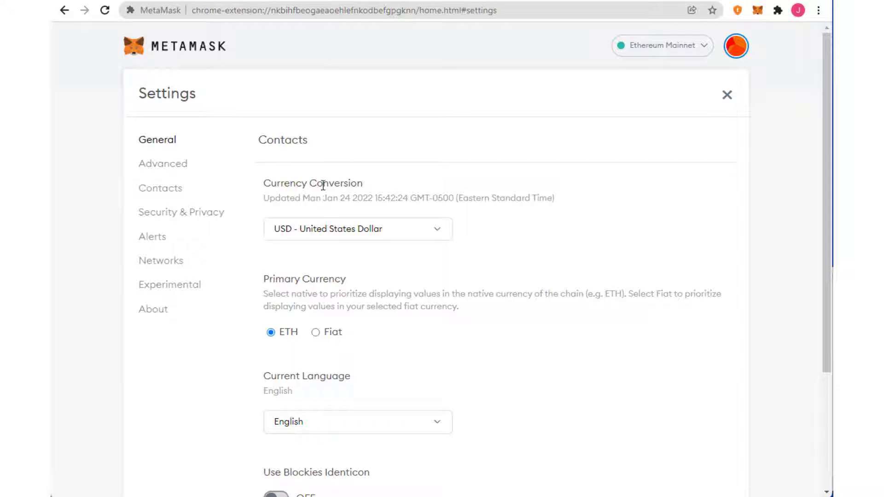
click(444, 236)
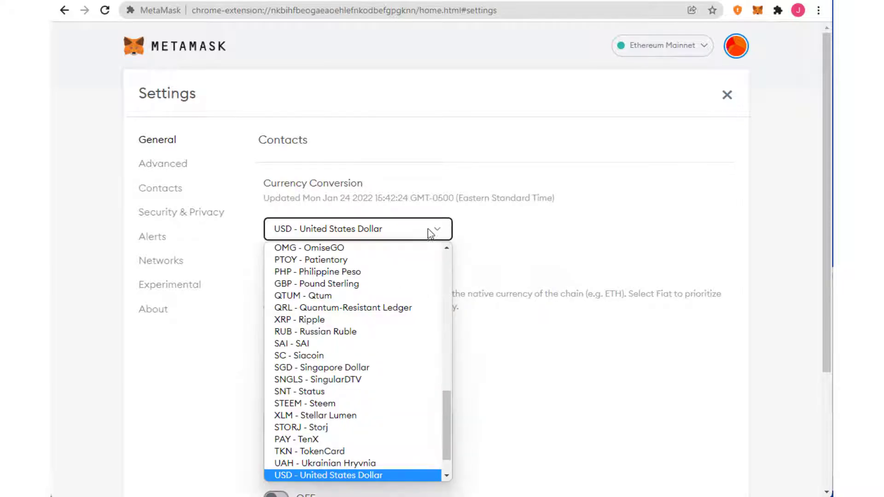
click(515, 232)
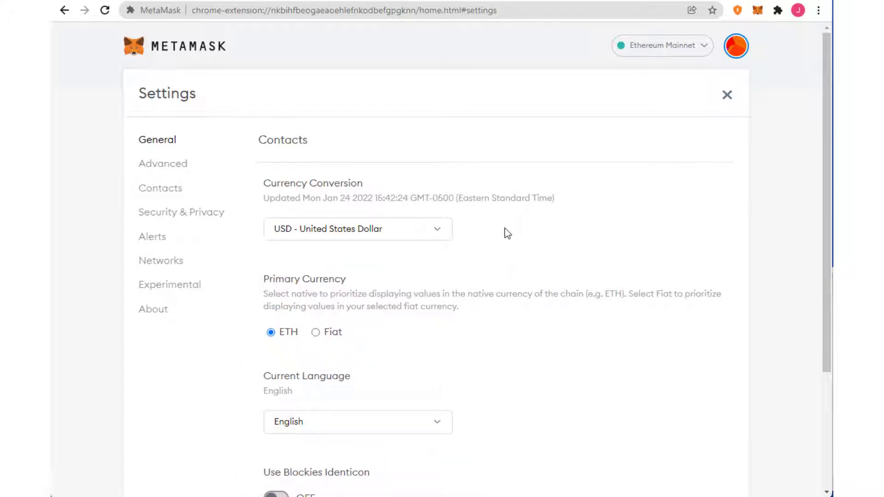
scroll(528, 372, down, 1)
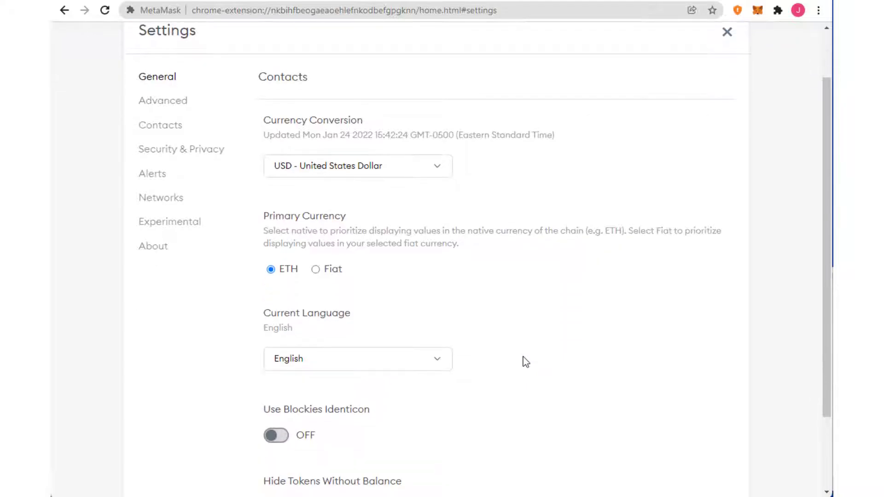
click(316, 270)
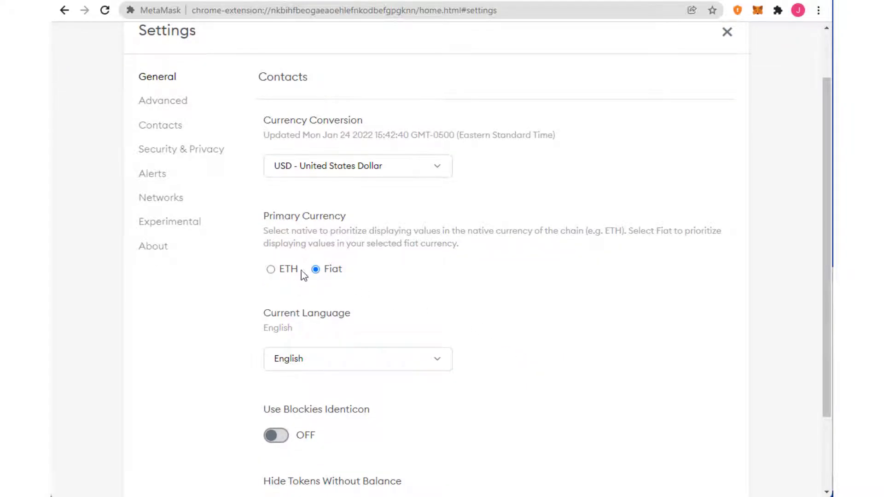
click(271, 270)
scroll(513, 386, down, 2)
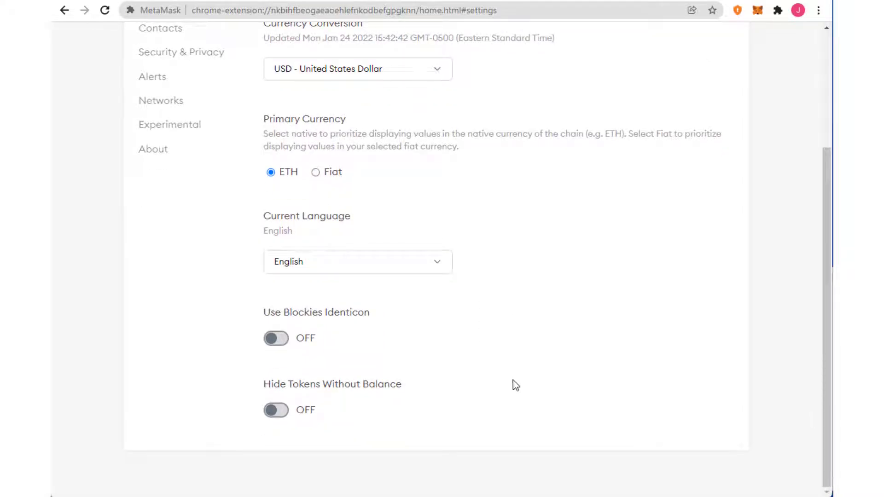
scroll(514, 382, up, 3)
Open Advanced settings and scroll through State Logs, Sync with mobile and Reset Account options
click(188, 165)
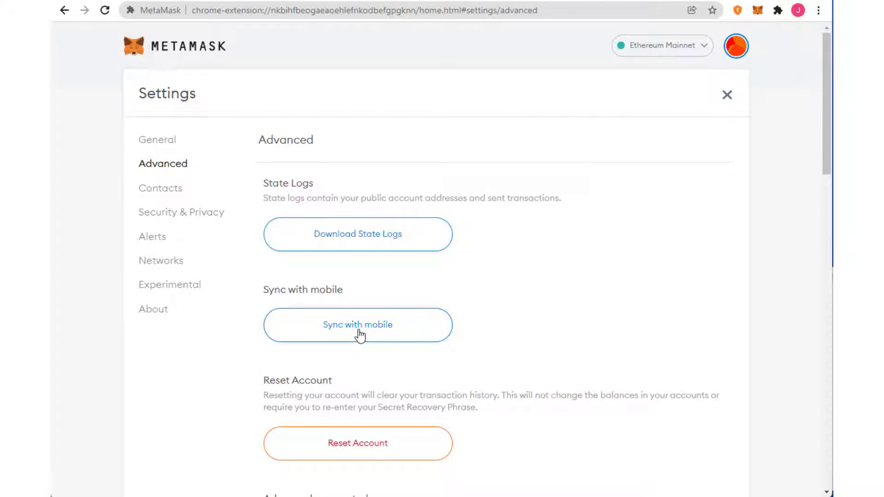
scroll(455, 433, down, 3)
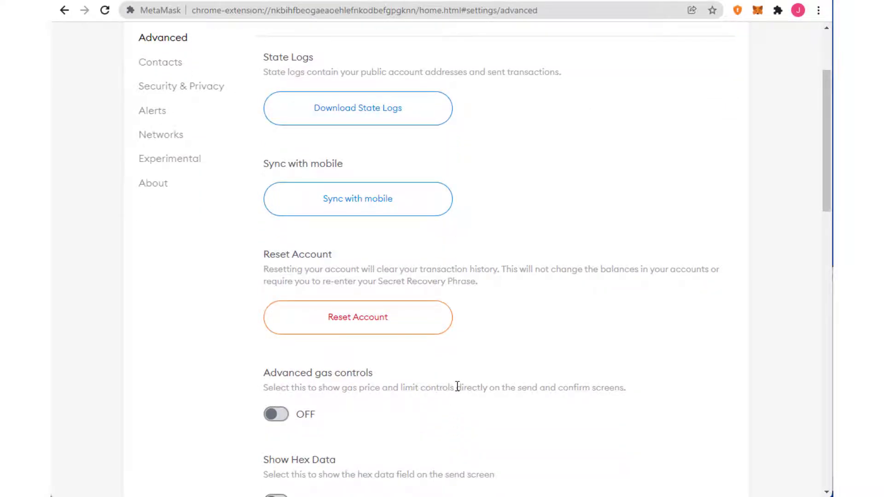
scroll(457, 387, up, 3)
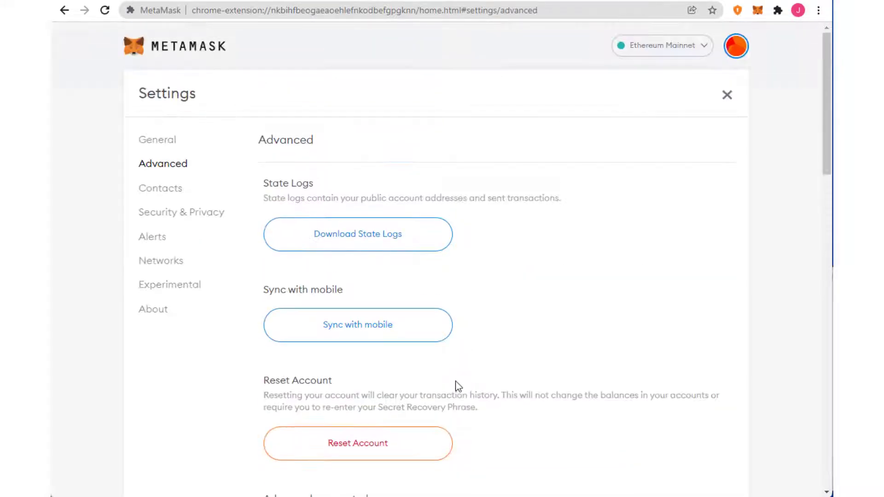
Show the empty Contacts settings page, then open the Account 1 wallet popup at 0 ETH
click(174, 194)
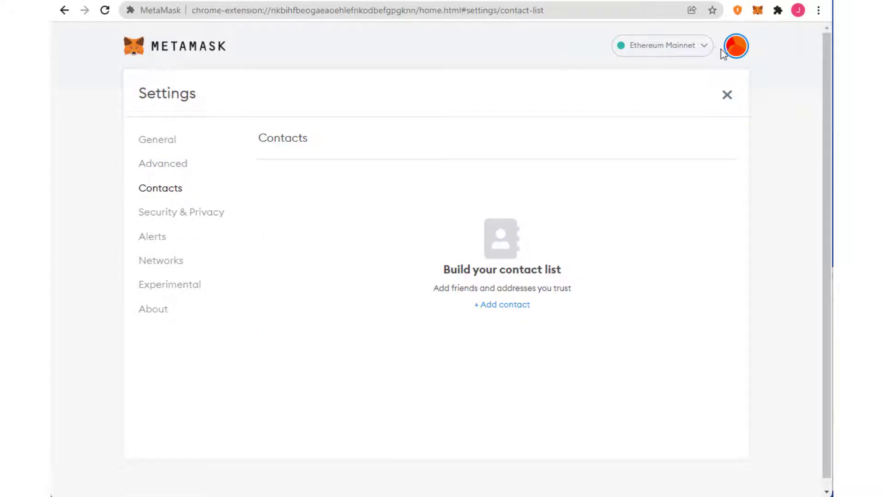
click(737, 47)
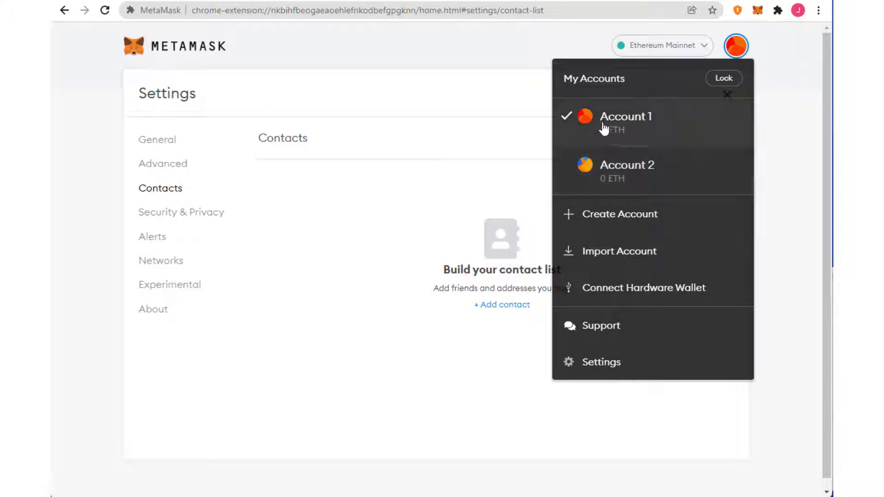
click(512, 55)
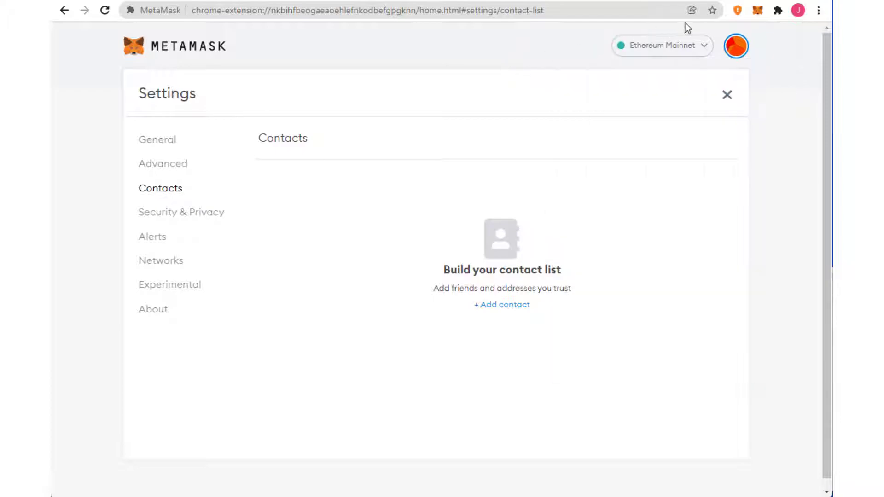
click(758, 11)
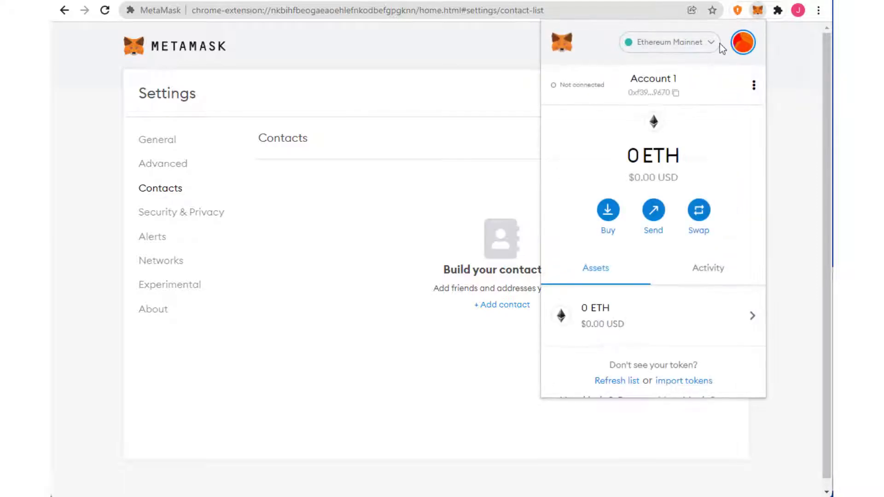
Copy Account 1's address and paste it on a new line below the recovery phrase in Notepad
click(674, 93)
key(alt+Tab)
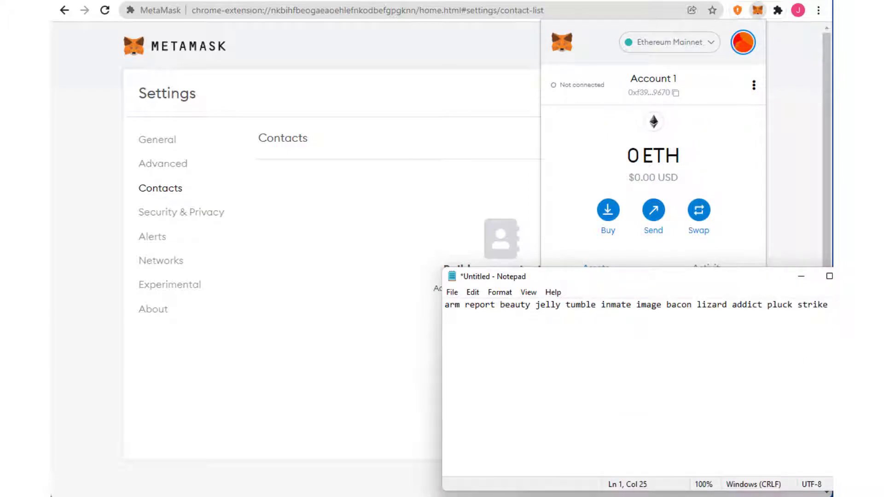
click(829, 305)
key(Return)
key(Return)
text(0xf39fF1054c6dBf3C1c90348A22A097583c0B9670)
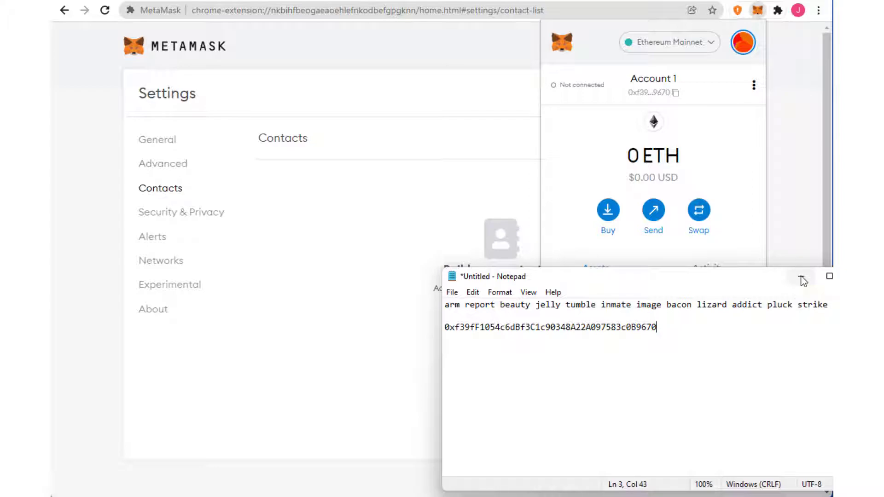
click(387, 133)
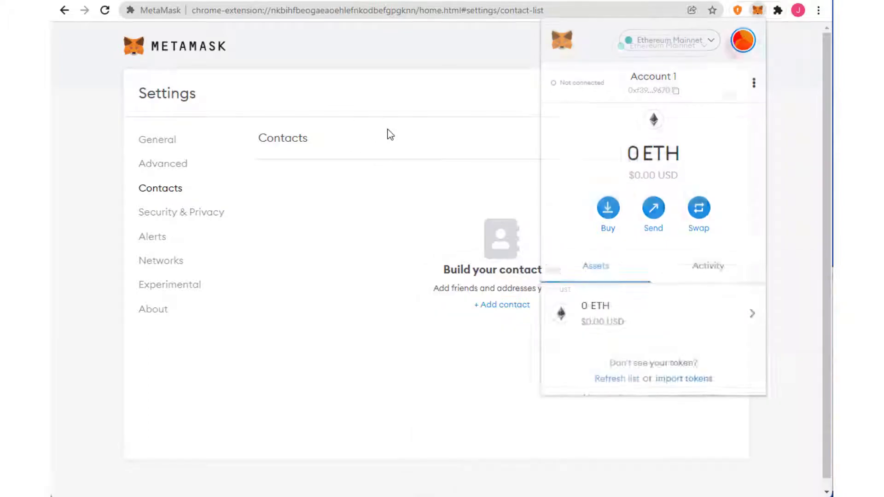
click(515, 307)
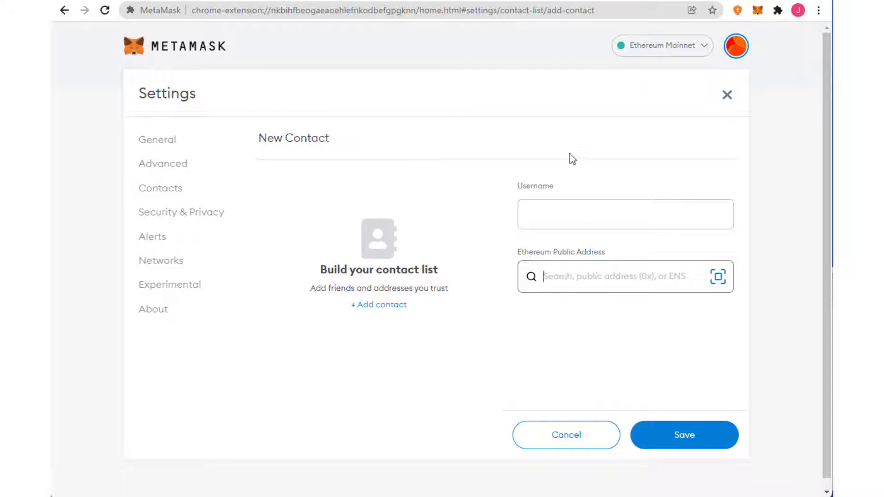
click(582, 440)
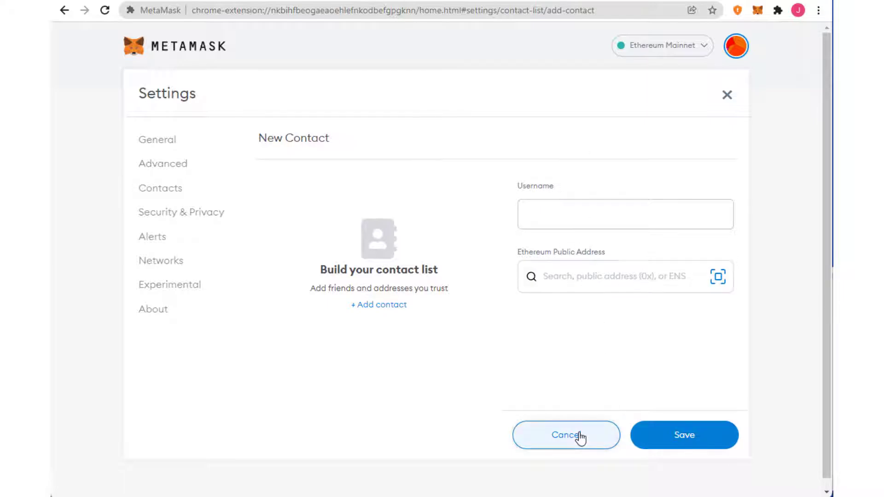
From Security & Privacy, reveal the Secret Recovery Phrase using the wallet password, then close it
click(205, 210)
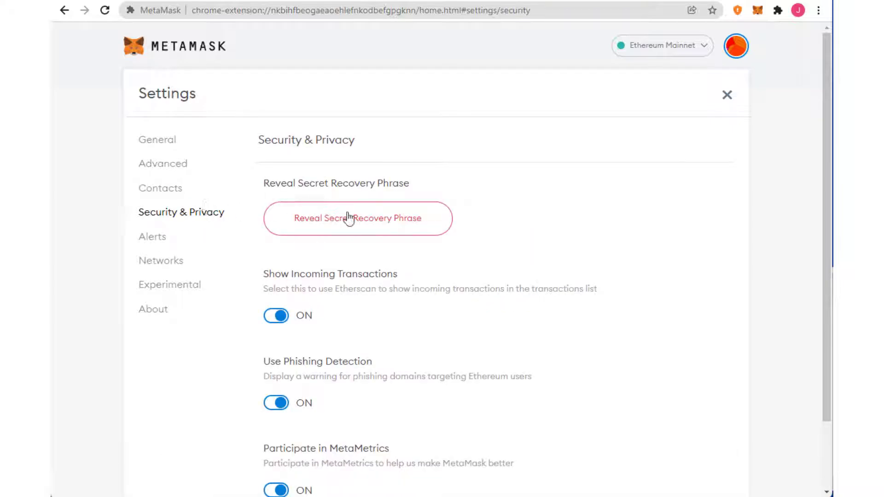
click(398, 225)
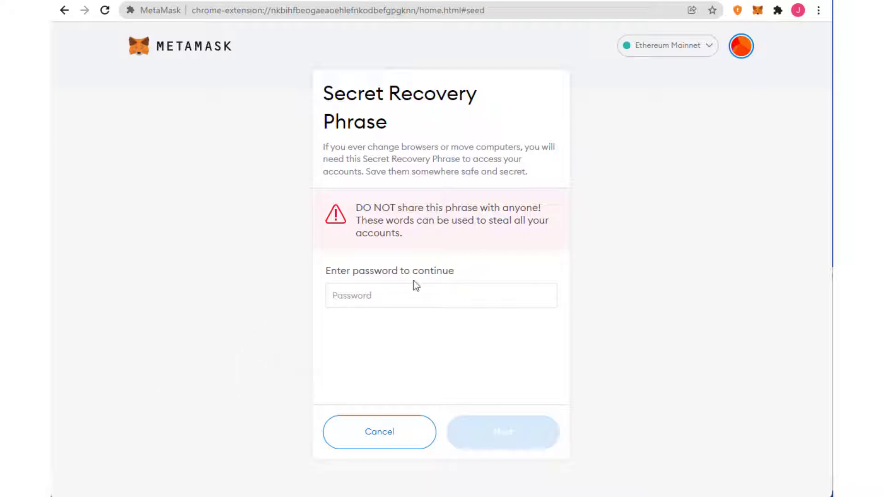
key(ctrl+v)
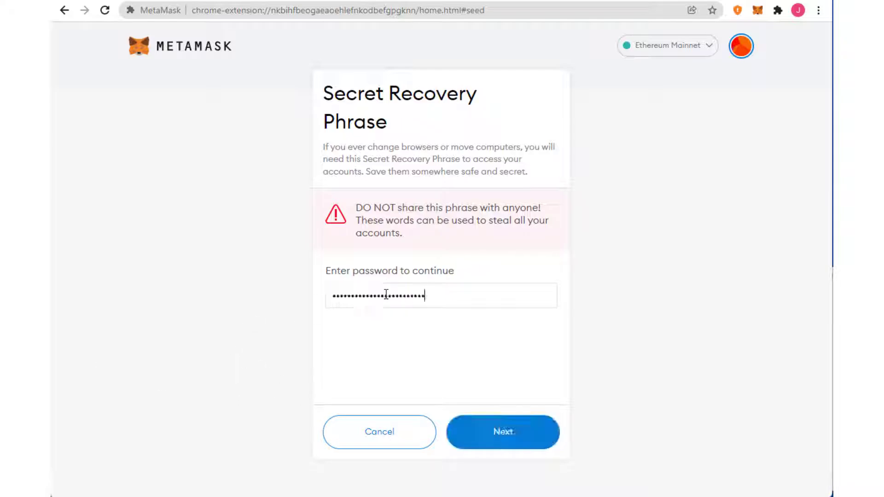
click(490, 435)
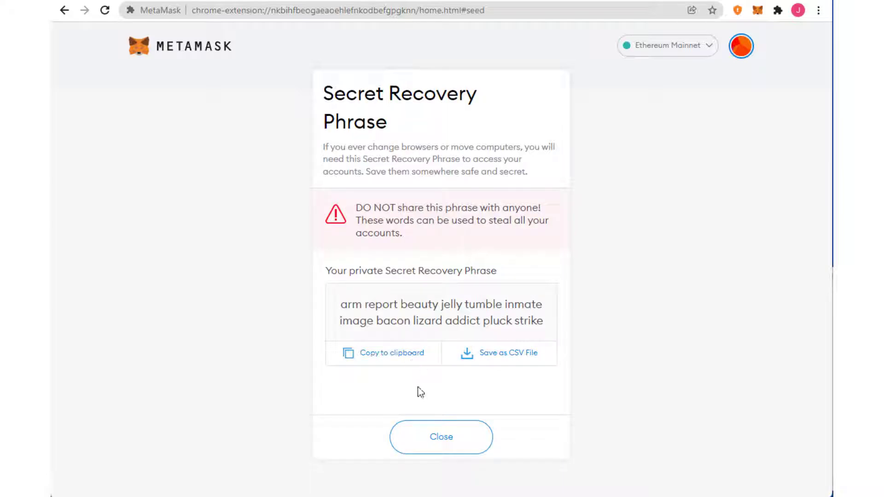
click(432, 437)
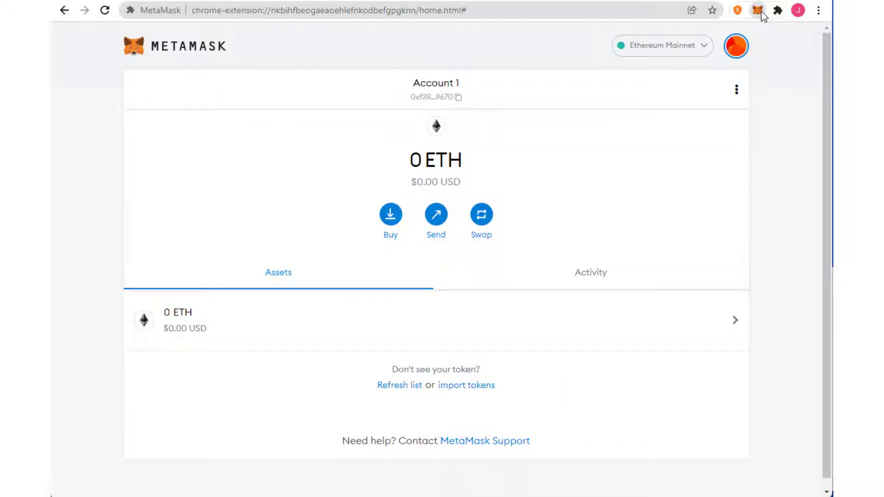
Open MetaMask Settings at Security & Privacy to view the incoming-transaction, phishing and MetaMetrics toggles
click(761, 11)
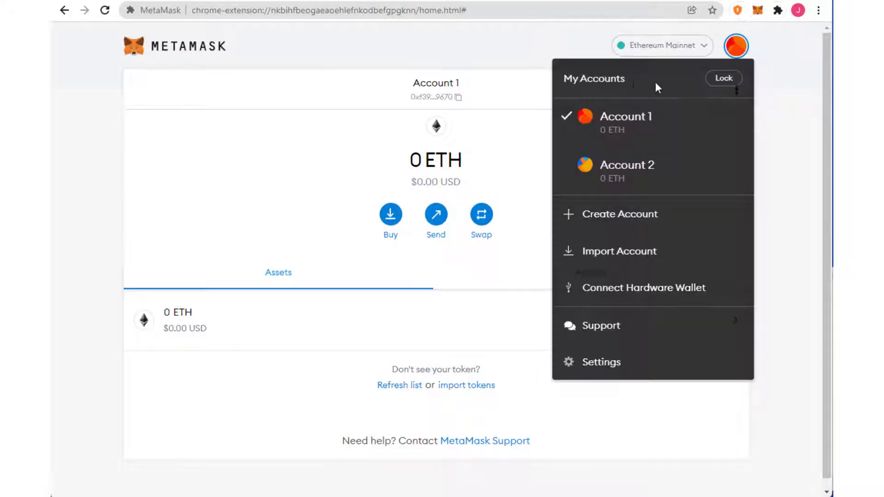
click(610, 364)
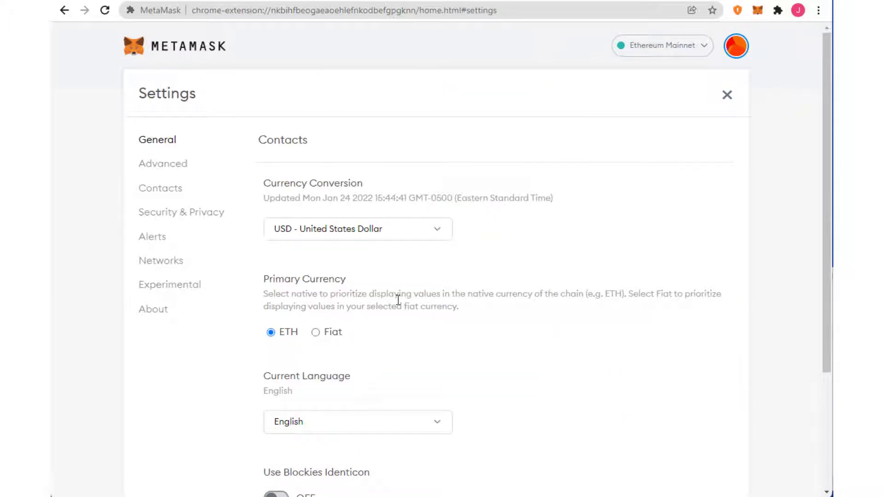
click(195, 213)
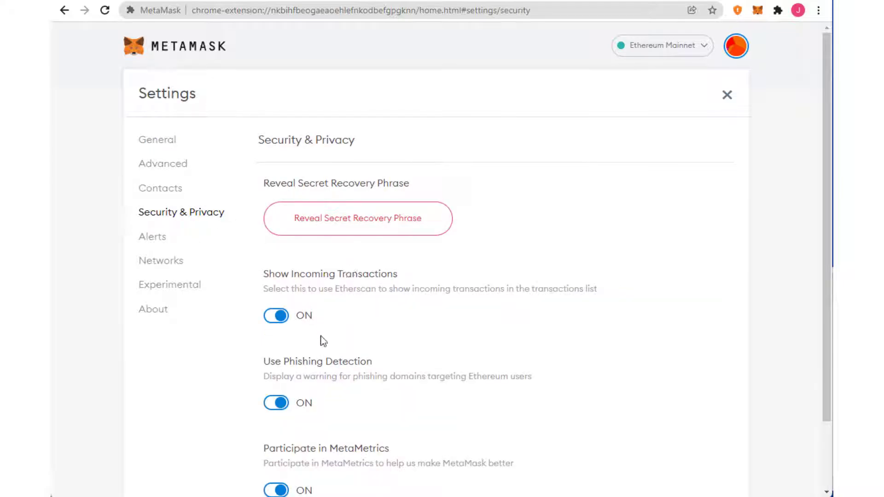
scroll(322, 340, down, 2)
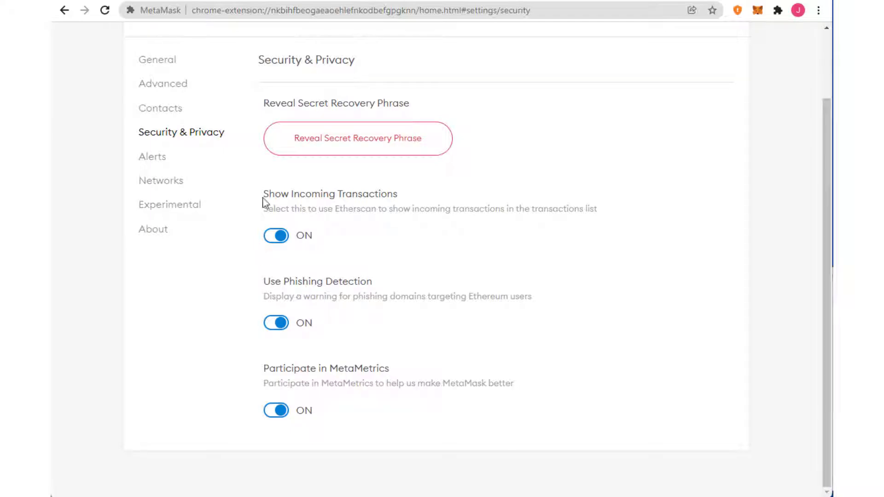
Look through the Alerts and Networks settings, then open About and highlight version 10.8.1
click(151, 158)
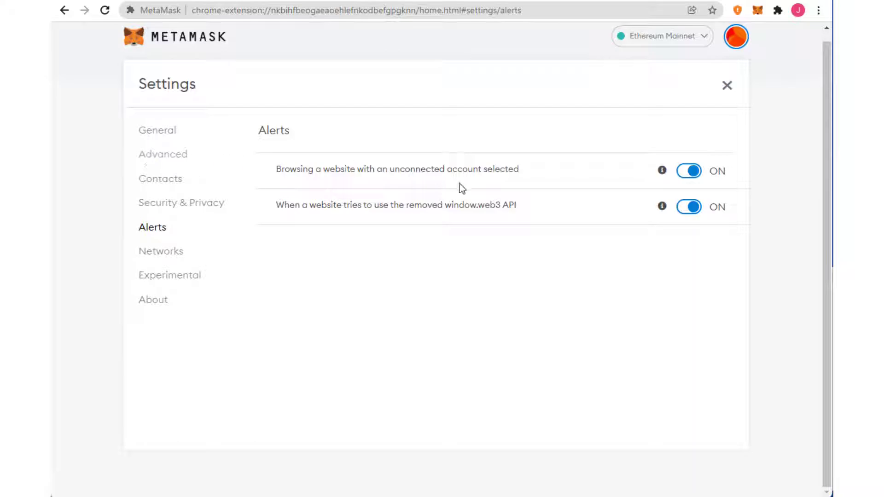
click(161, 253)
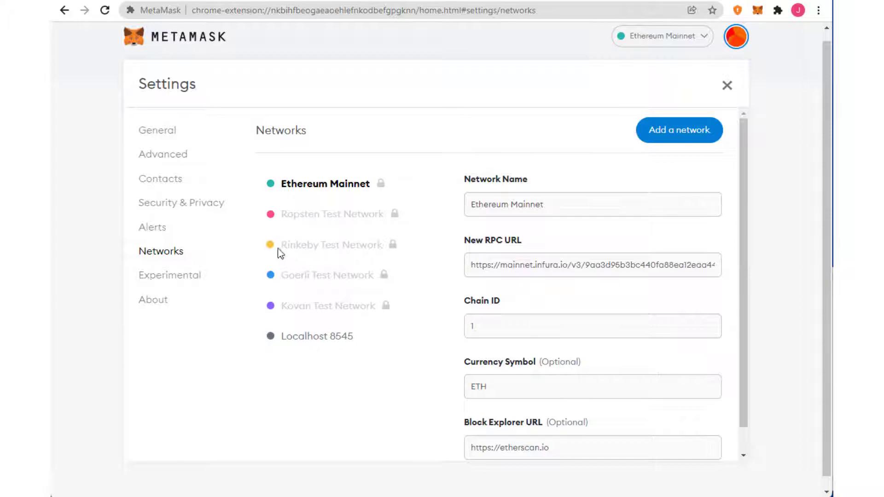
click(140, 305)
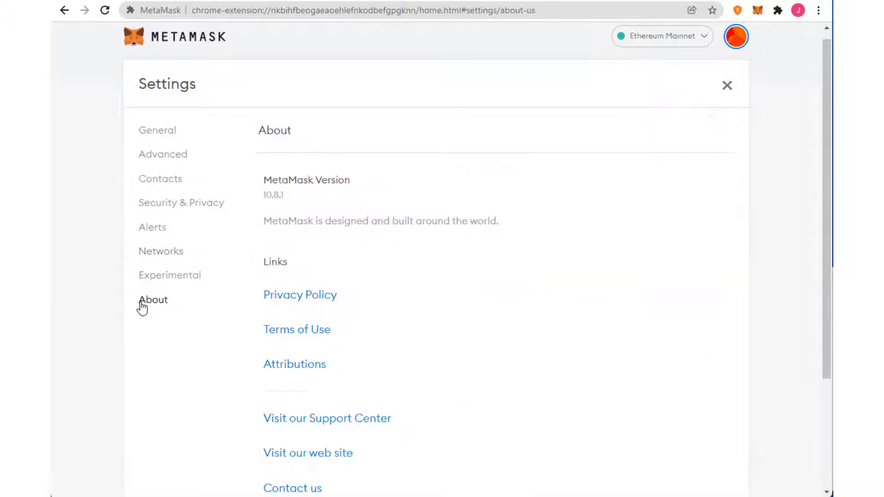
drag(263, 196, 289, 196)
Copy Account 1's address from the wallet popup
click(758, 10)
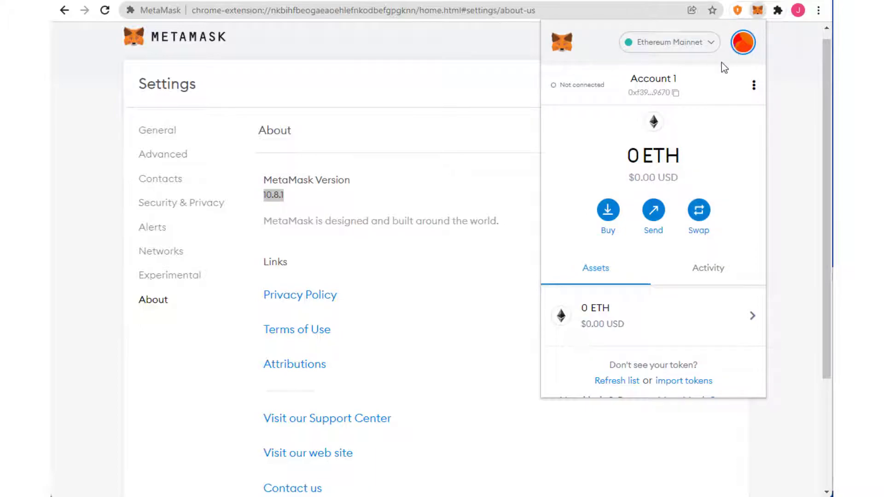
click(740, 50)
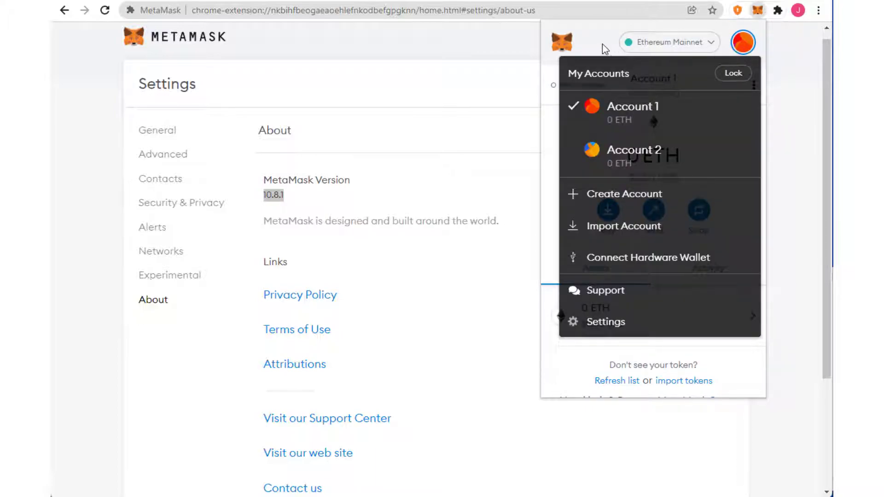
click(604, 46)
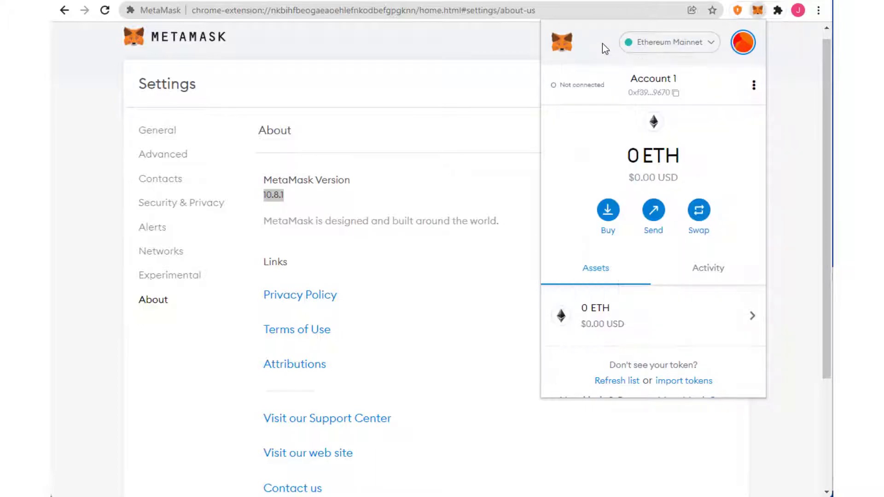
click(677, 94)
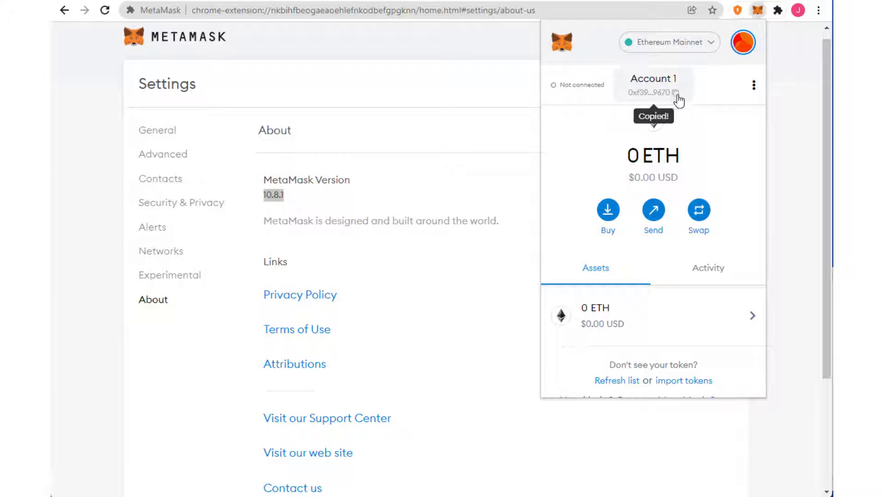
Switch to Account 2 and copy its address
click(743, 43)
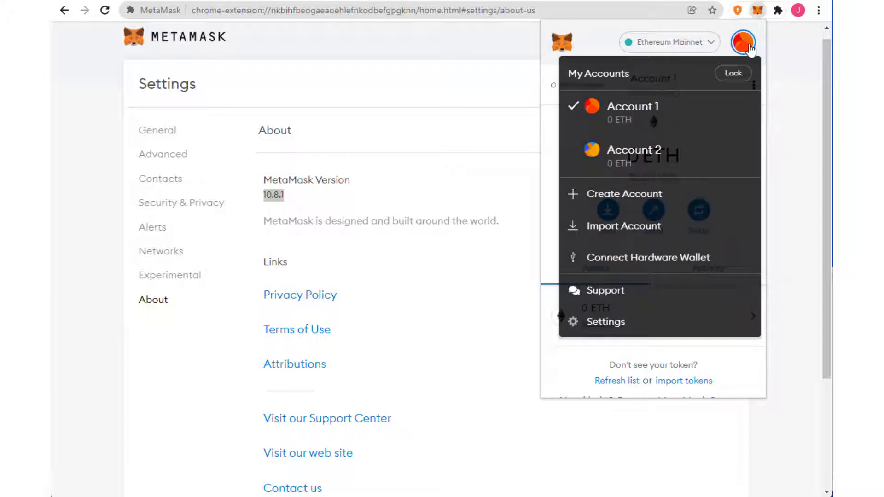
click(648, 149)
click(668, 96)
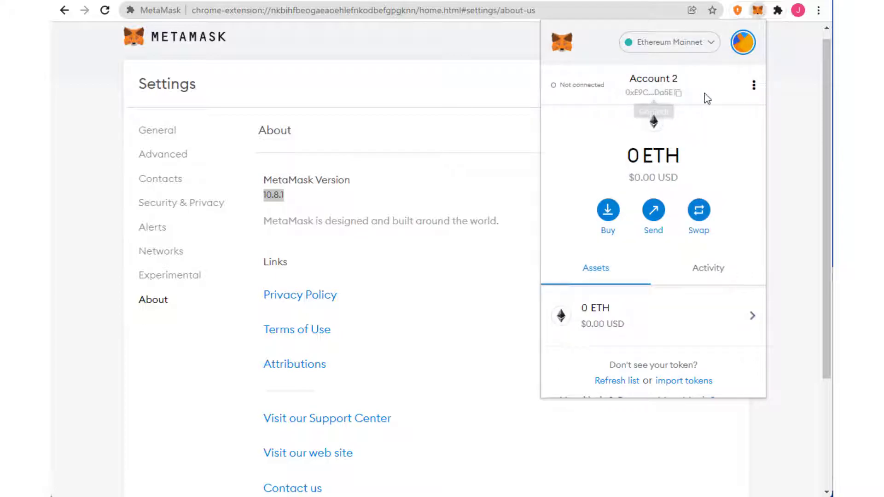
Switch back to Account 1 and bring up its account options menu
click(743, 43)
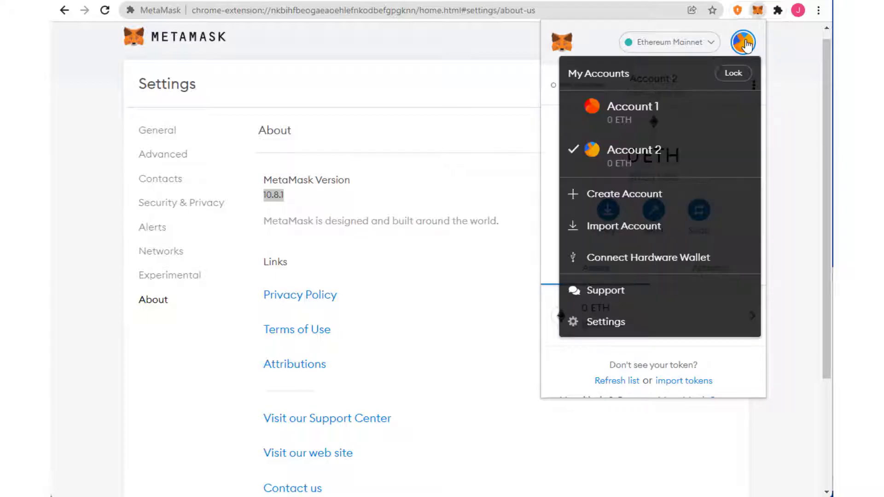
click(646, 113)
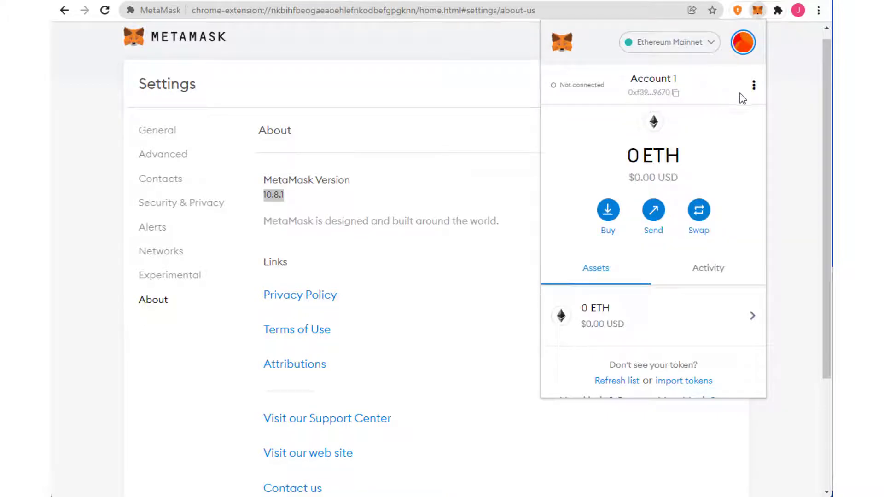
click(754, 87)
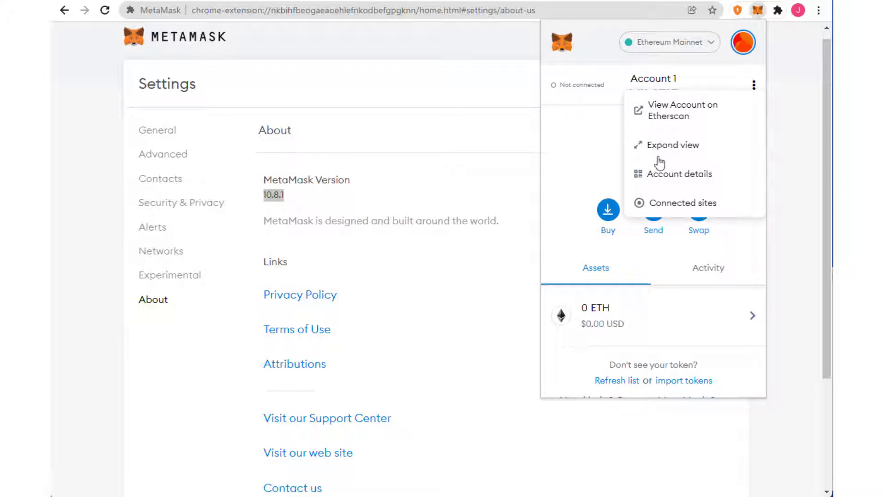
In Account details, append ' - Main' to the name so it reads 'Account 1 - Main'
click(658, 177)
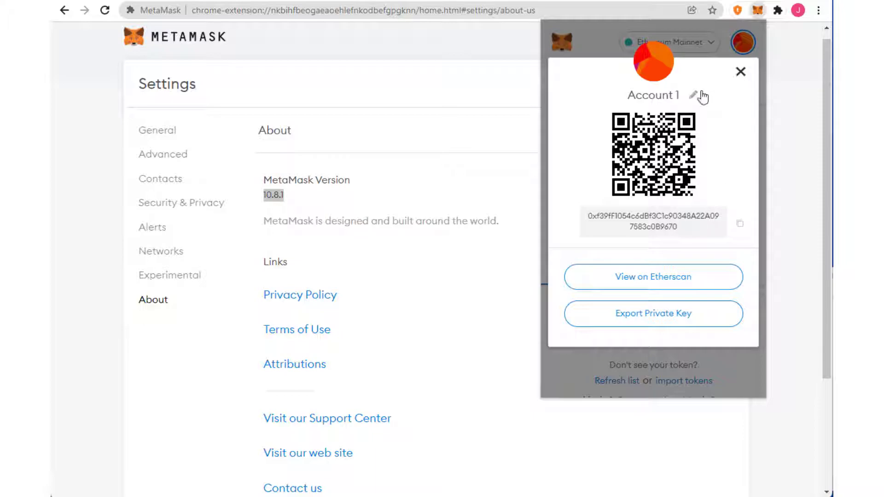
click(694, 94)
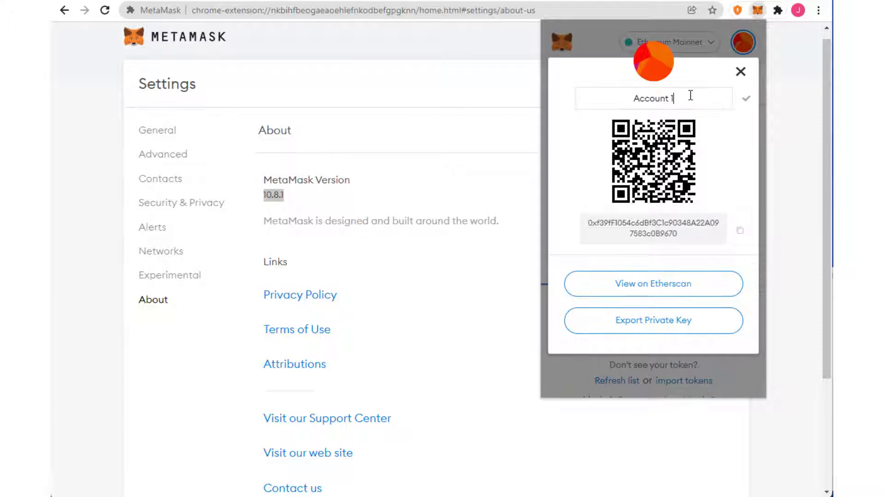
text(- Main)
click(747, 101)
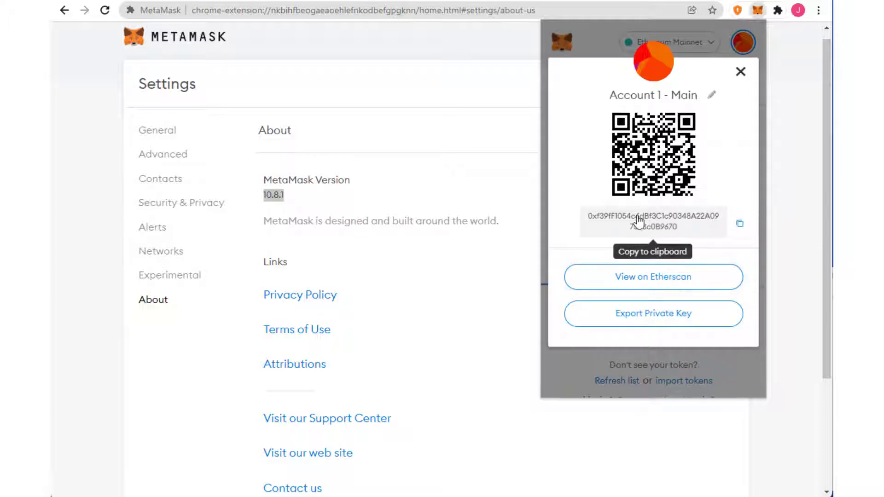
Open Account 1 - Main's address page on Etherscan from the account details
click(635, 280)
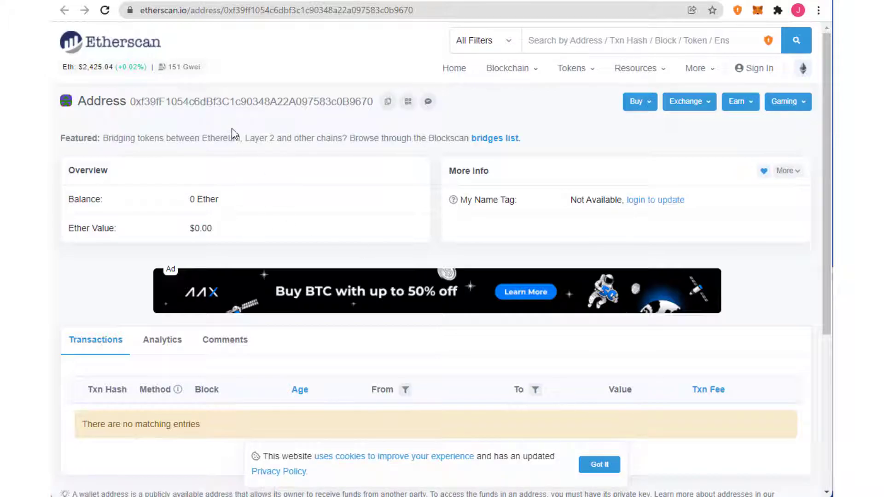
scroll(321, 163, down, 4)
scroll(319, 158, up, 5)
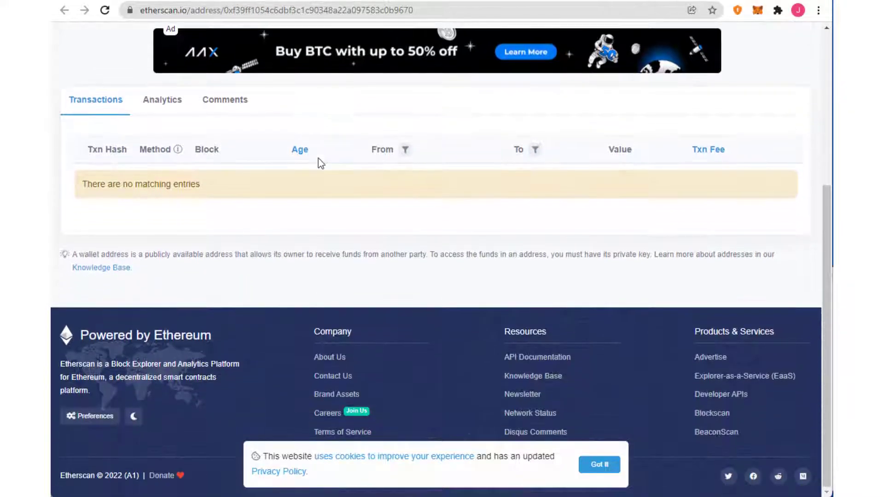
Reopen the MetaMask popup and switch the wallet to the expanded full-page view
mouse_move(677, 77)
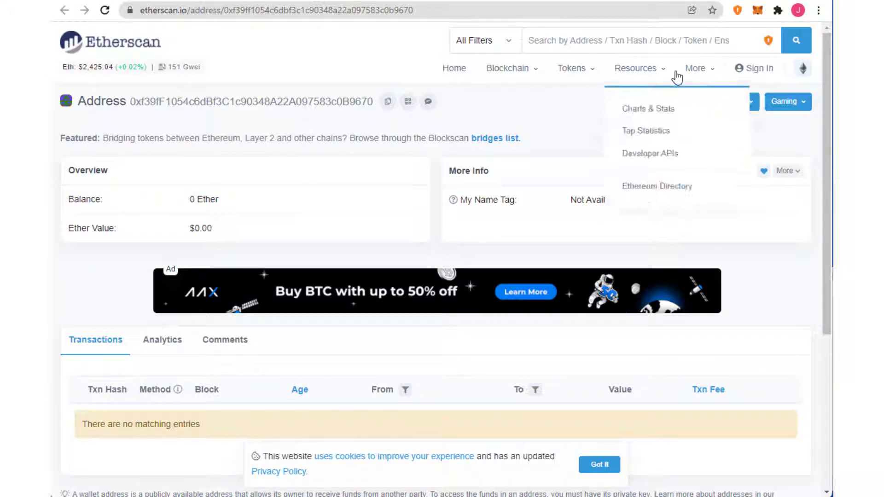
click(758, 10)
click(743, 43)
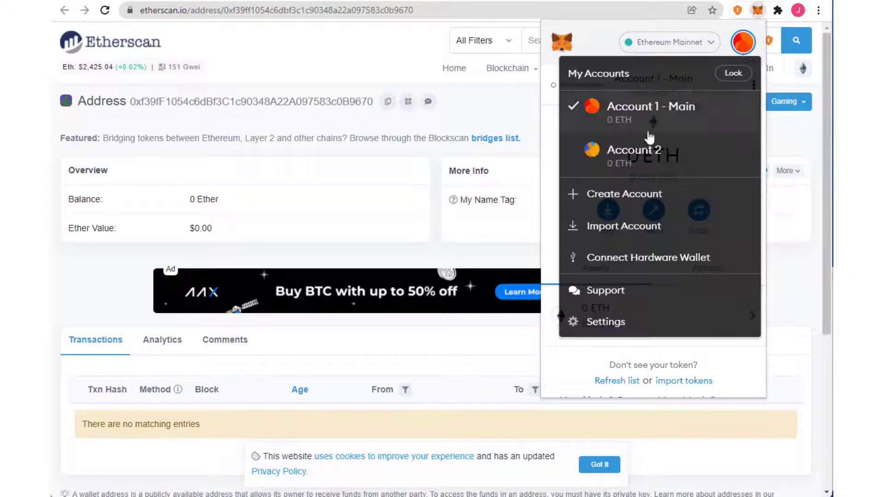
click(612, 34)
click(754, 86)
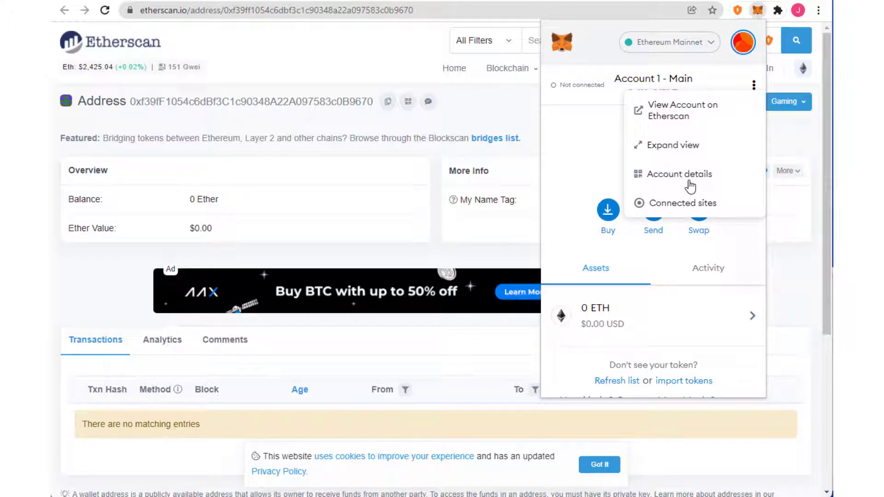
click(672, 151)
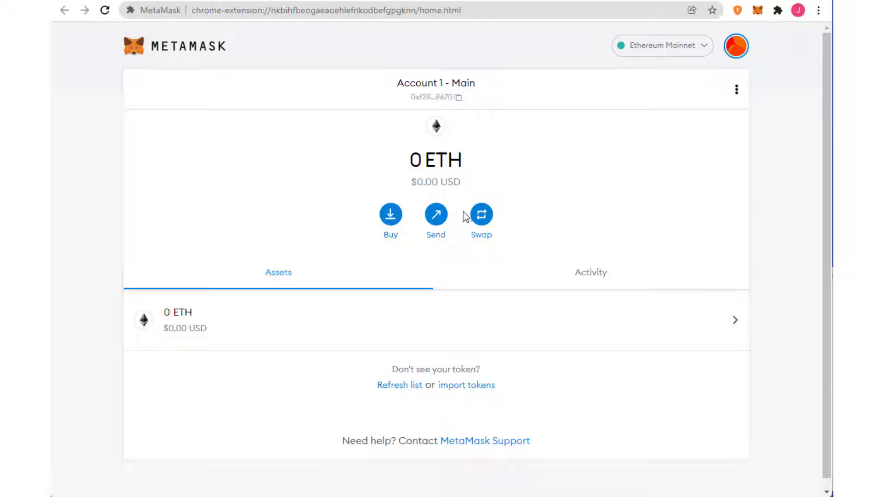
View Account 1 - Main on Etherscan from the popup's account options
click(757, 13)
click(753, 85)
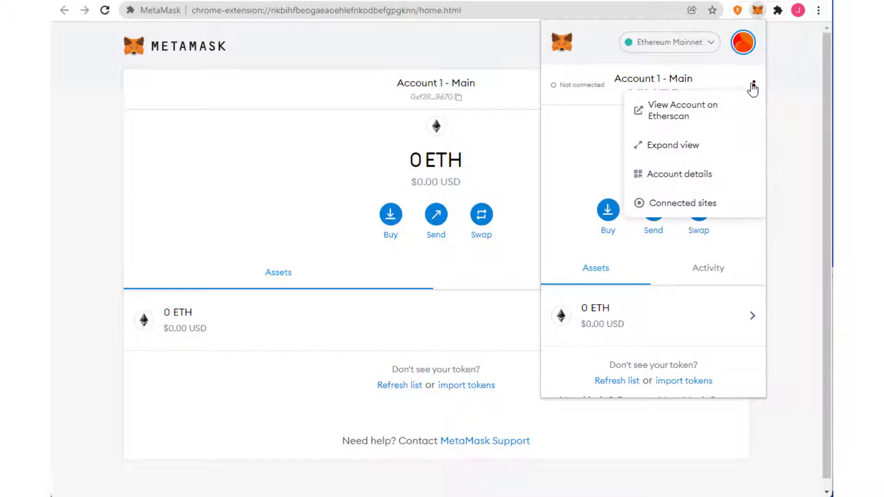
click(679, 118)
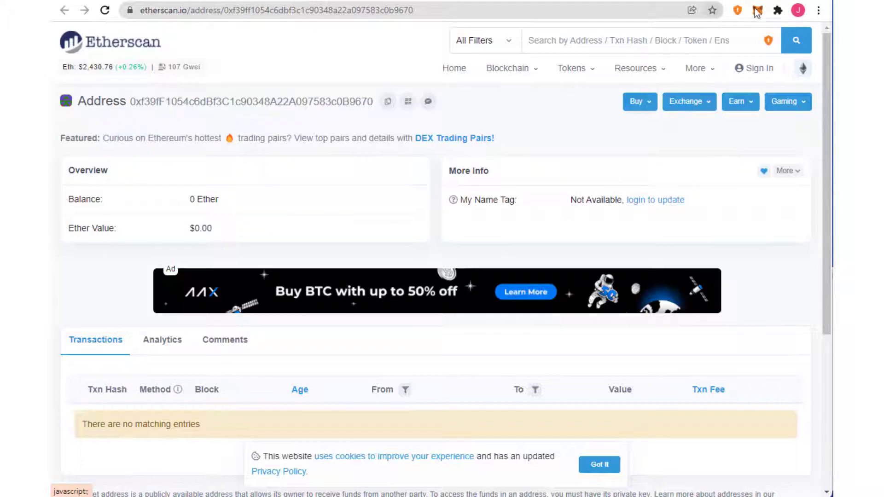
Check Connected sites for Account 1 - Main, confirm none are listed, and close the dialog
click(758, 12)
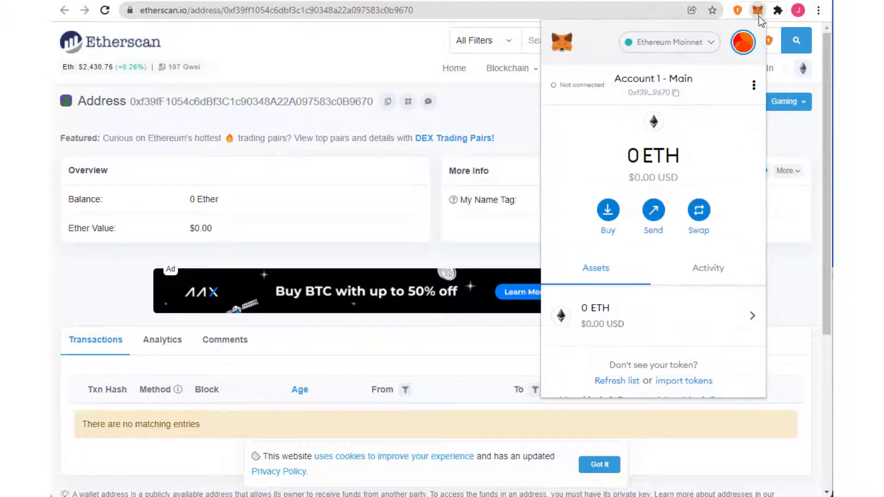
click(754, 86)
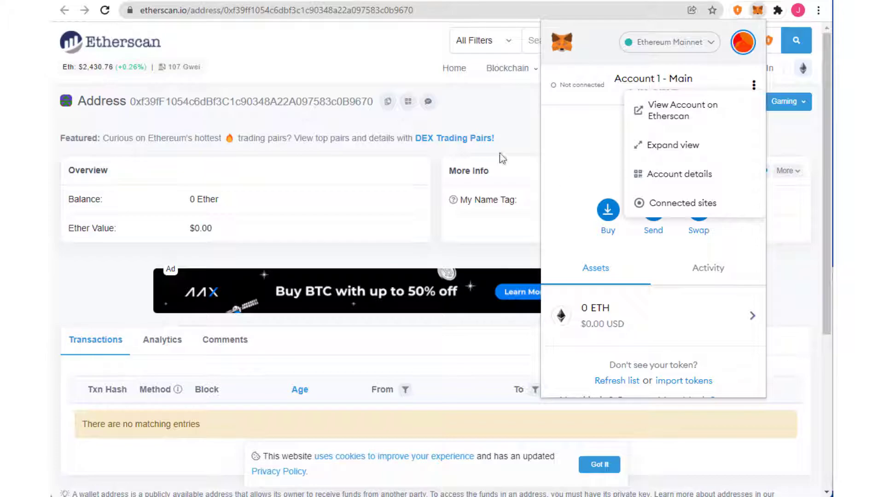
click(271, 50)
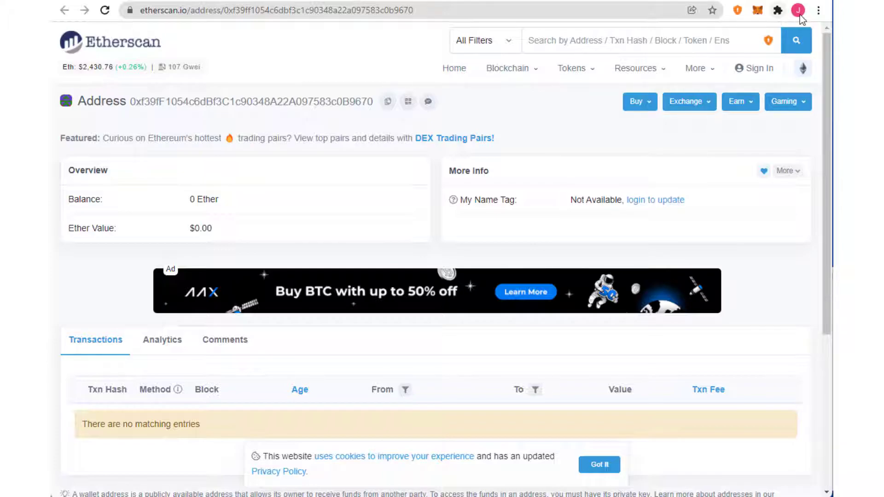
click(758, 12)
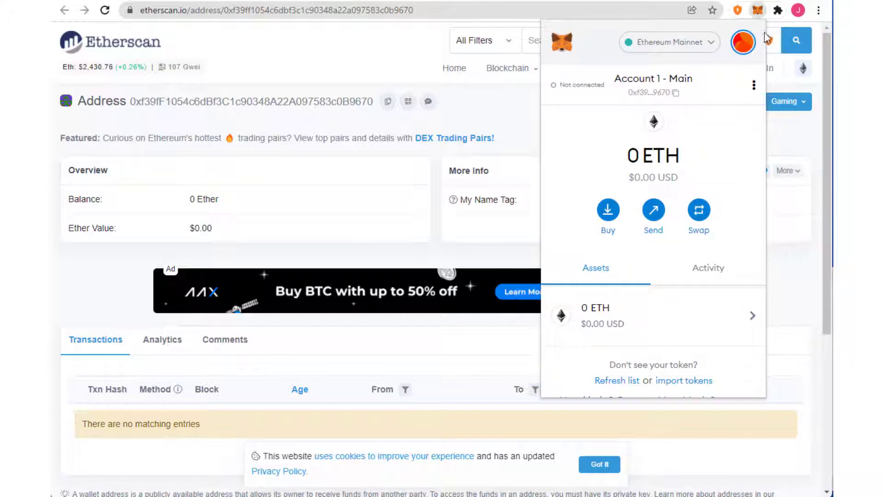
click(754, 84)
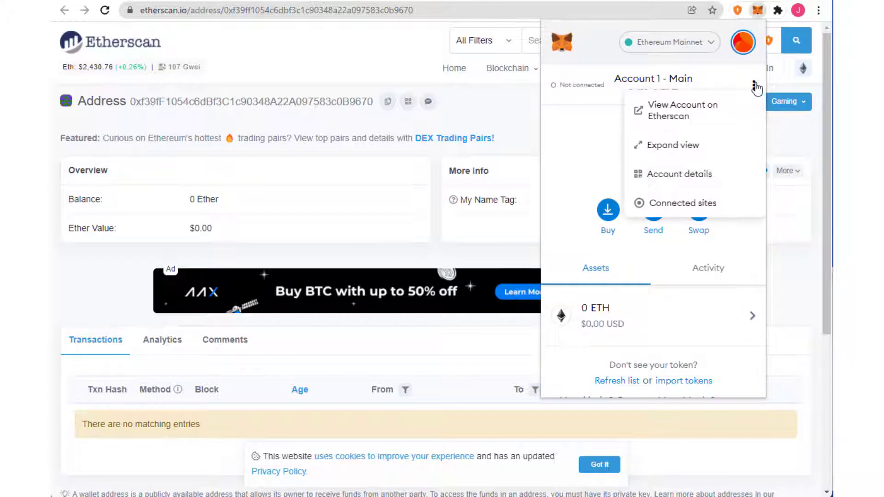
click(697, 211)
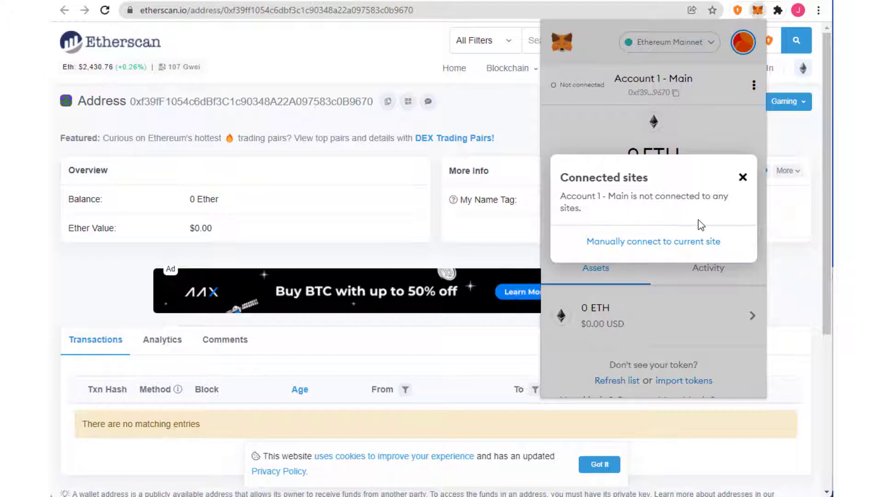
click(742, 178)
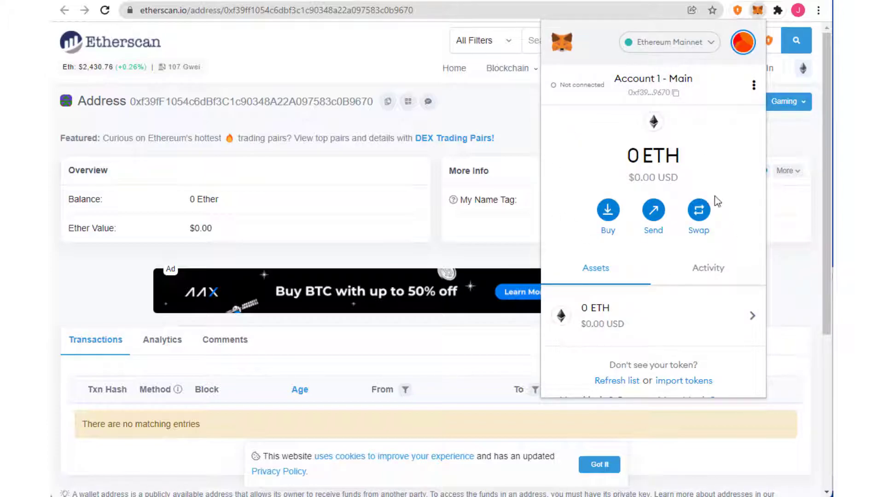
drag(627, 160, 696, 159)
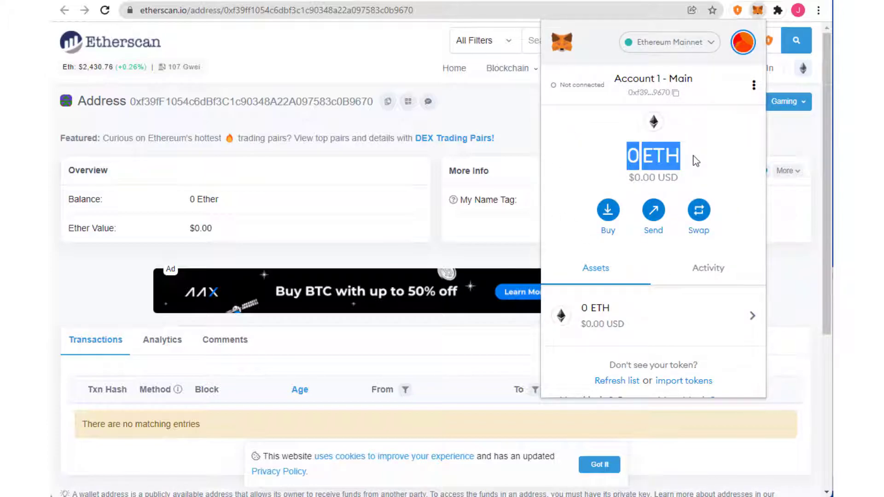
click(642, 183)
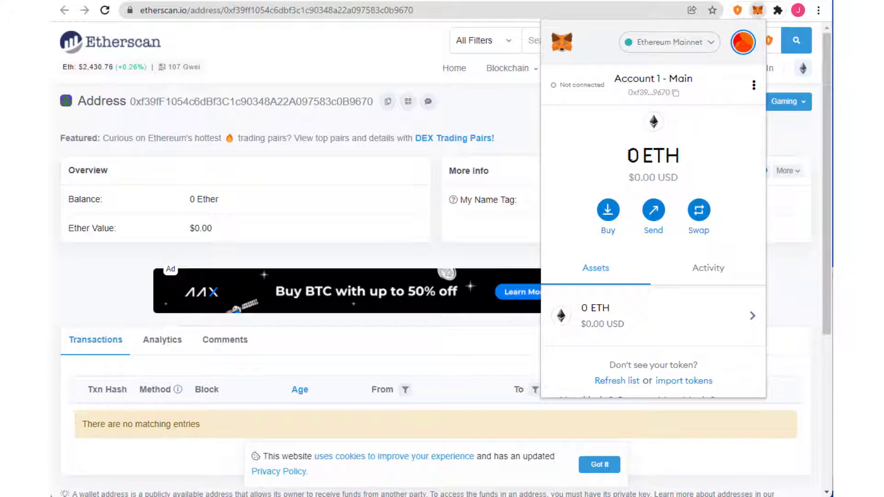
drag(631, 155, 717, 162)
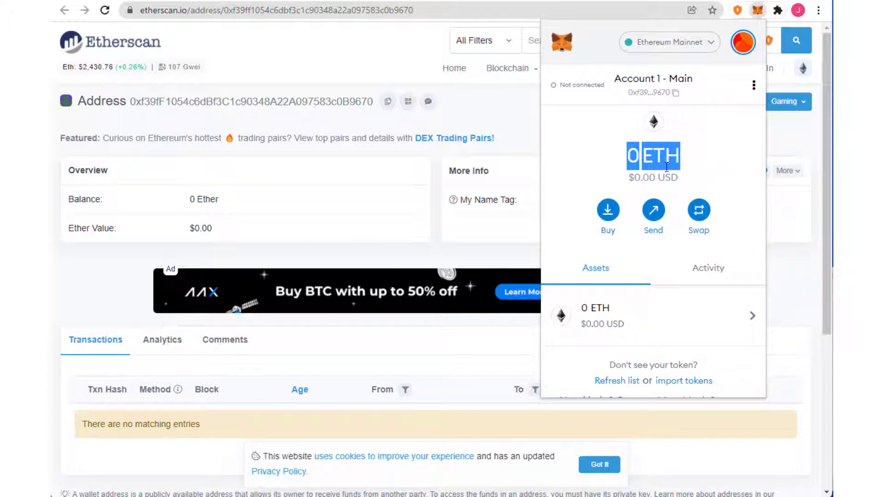
drag(630, 178, 695, 186)
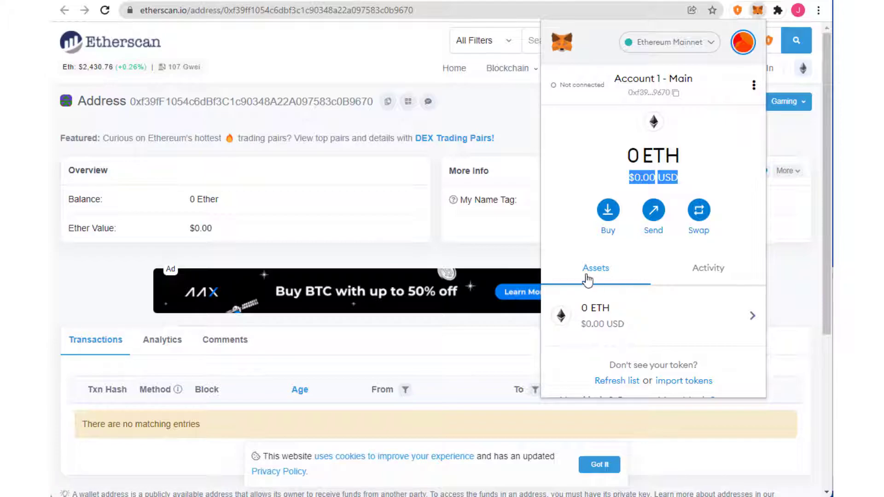
click(633, 158)
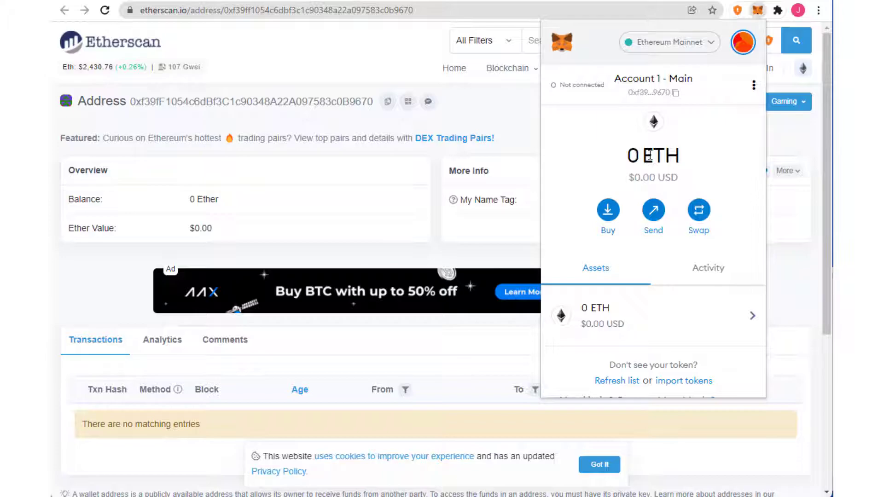
drag(644, 157, 679, 156)
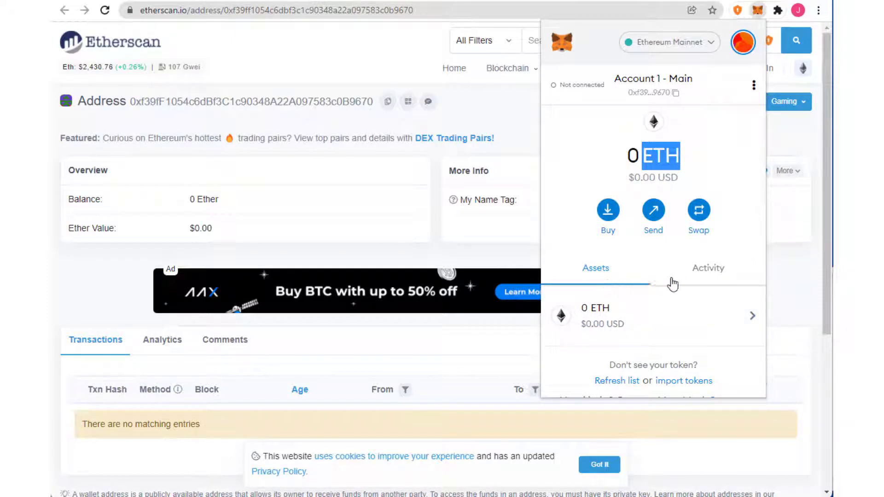
click(705, 276)
click(595, 270)
scroll(623, 346, down, 1)
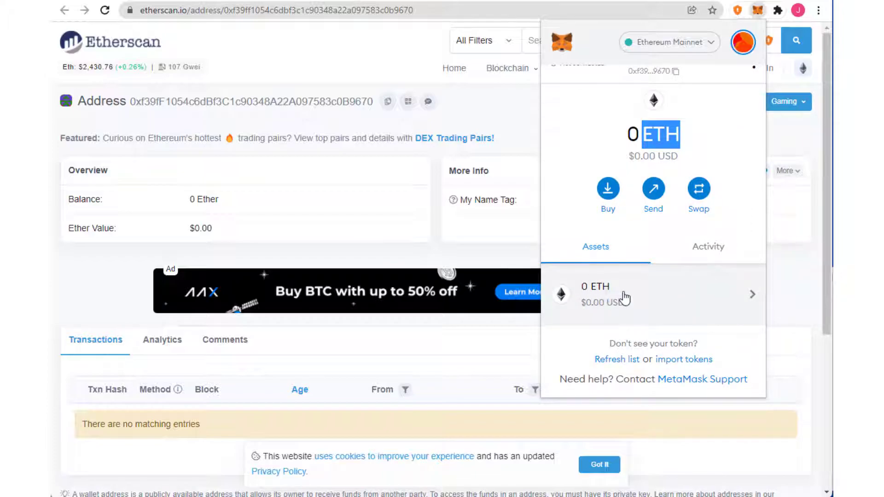
Search for BNB, import Binance Coin (BNB), and return to Assets showing 0 BNB
click(671, 362)
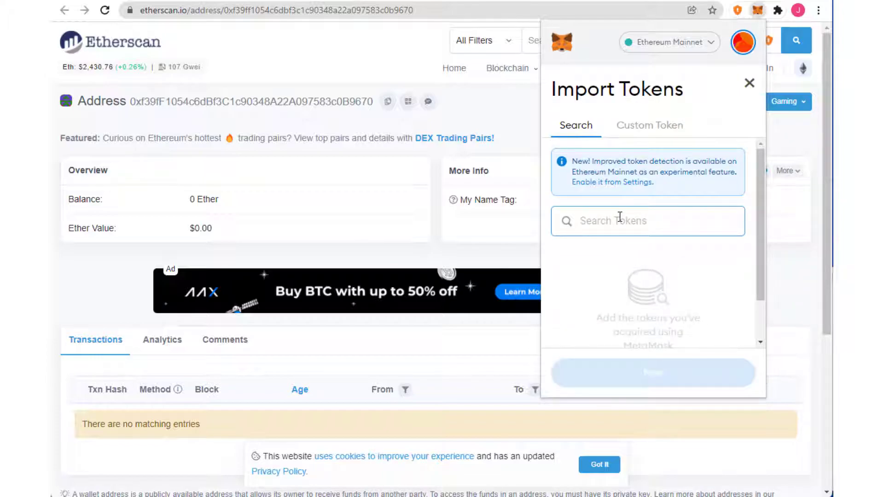
text(BNB)
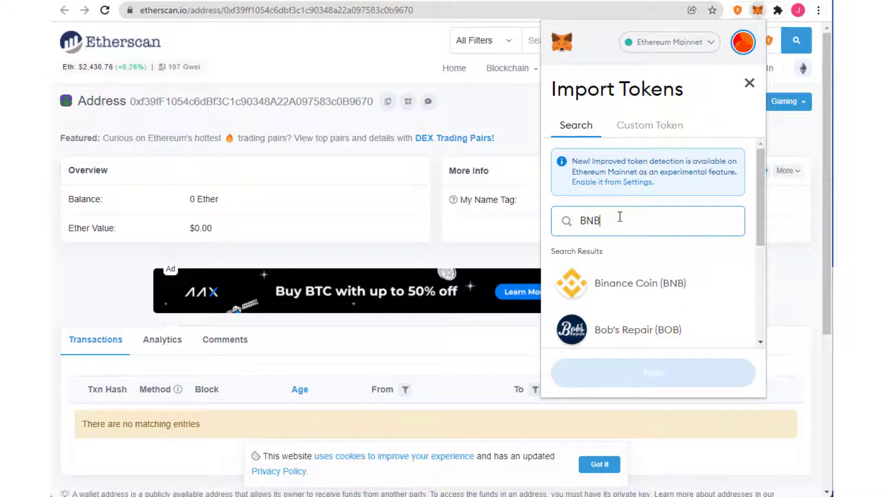
click(643, 285)
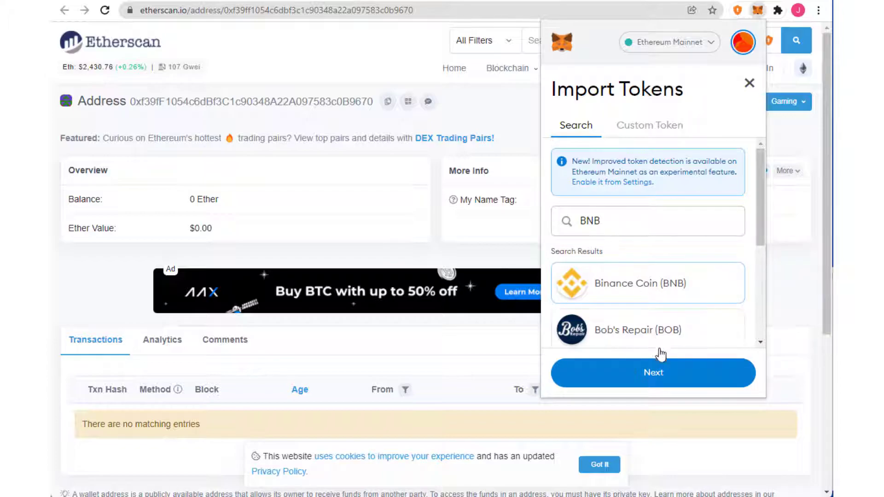
click(663, 373)
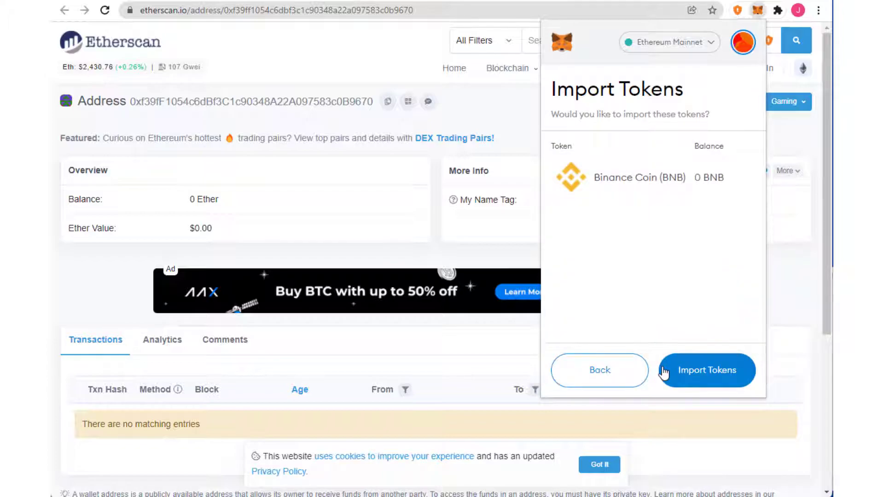
click(701, 375)
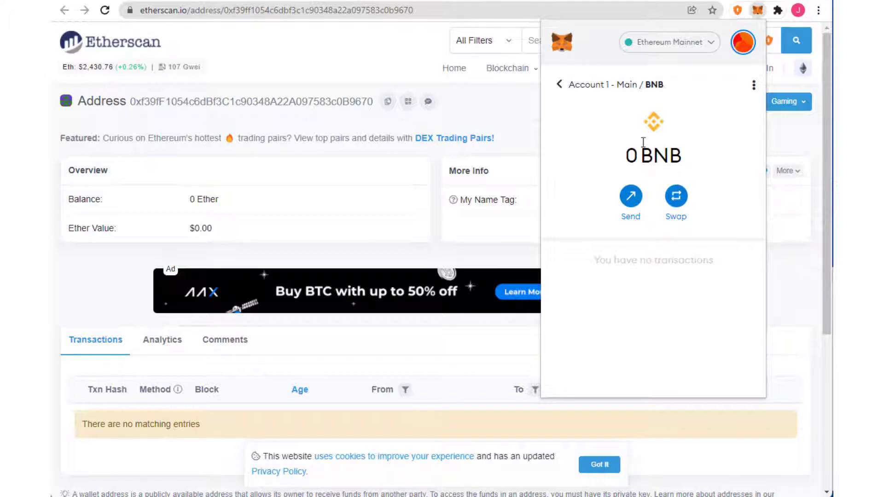
click(559, 85)
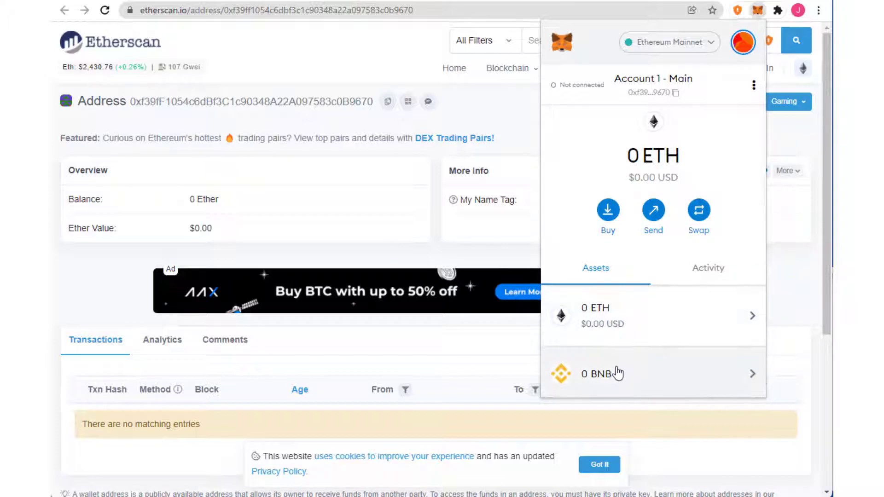
scroll(617, 371, down, 2)
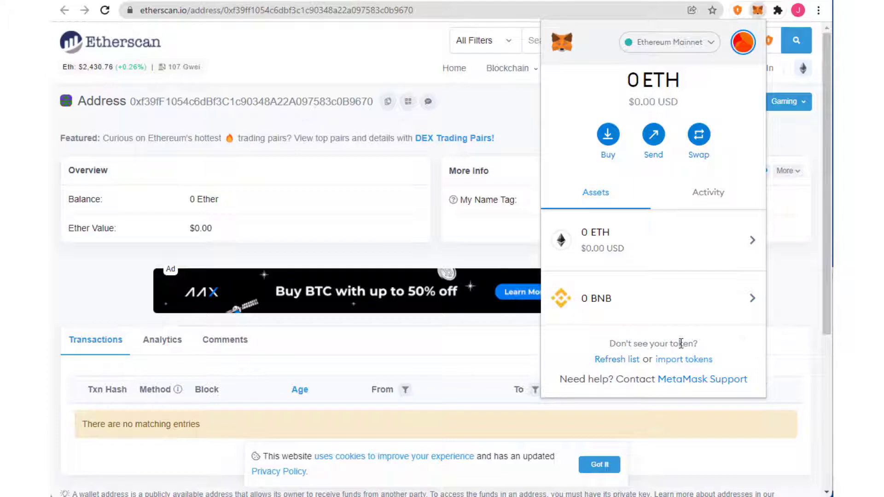
scroll(653, 276, up, 2)
click(608, 198)
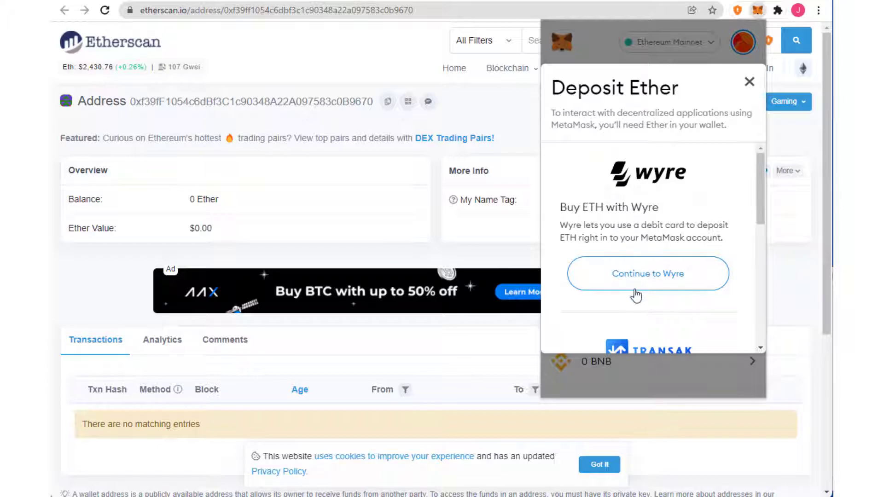
scroll(662, 299, down, 1)
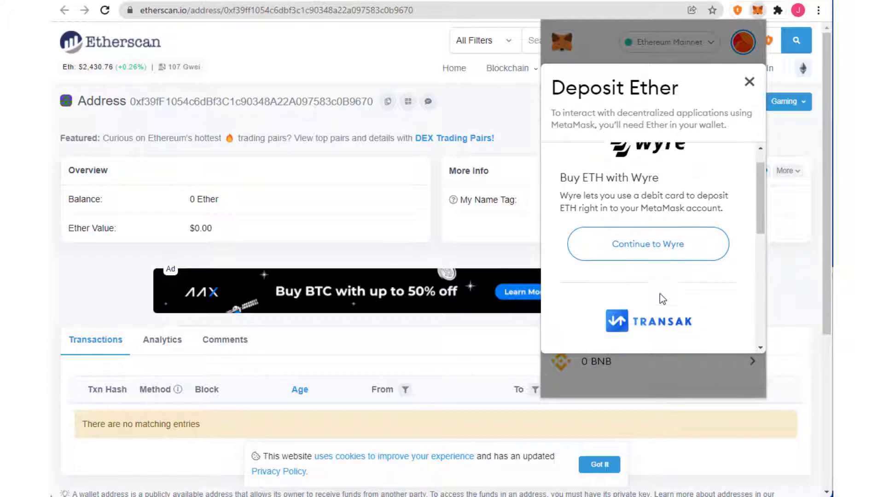
scroll(662, 299, down, 3)
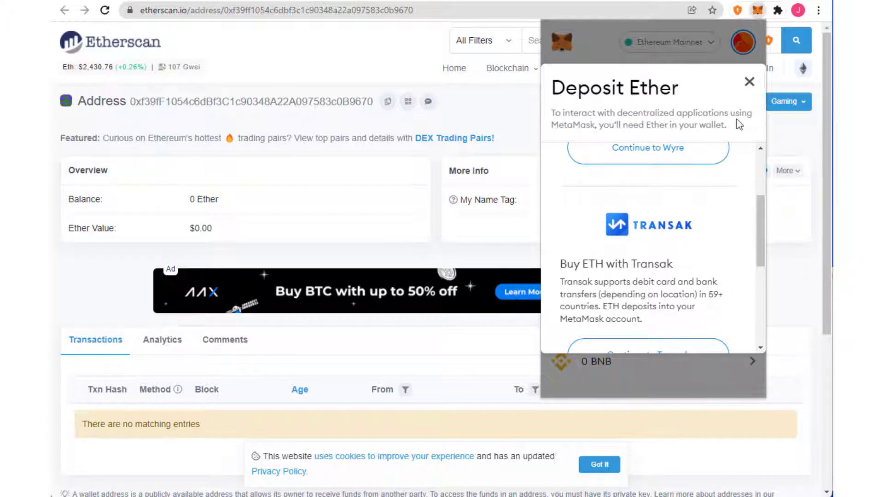
click(750, 82)
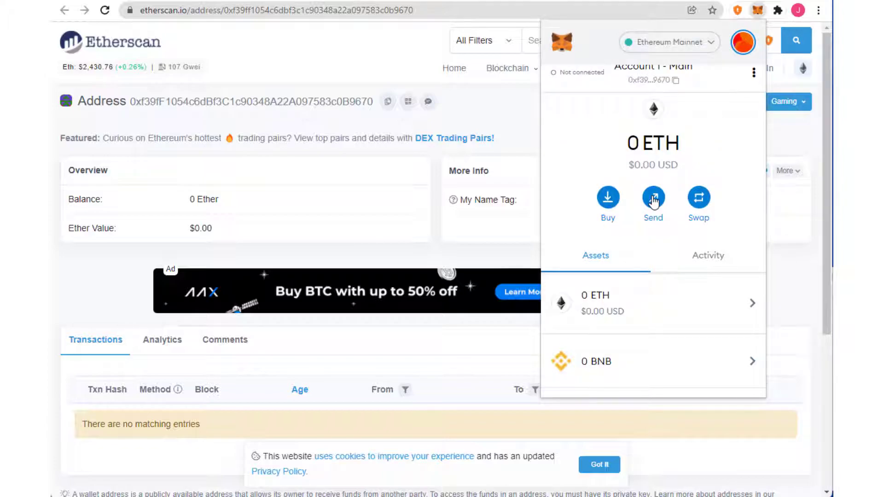
click(654, 199)
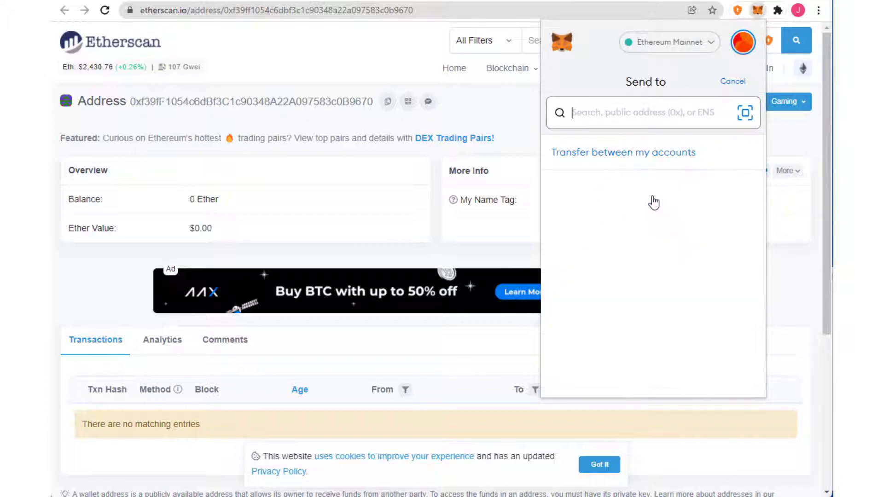
click(746, 115)
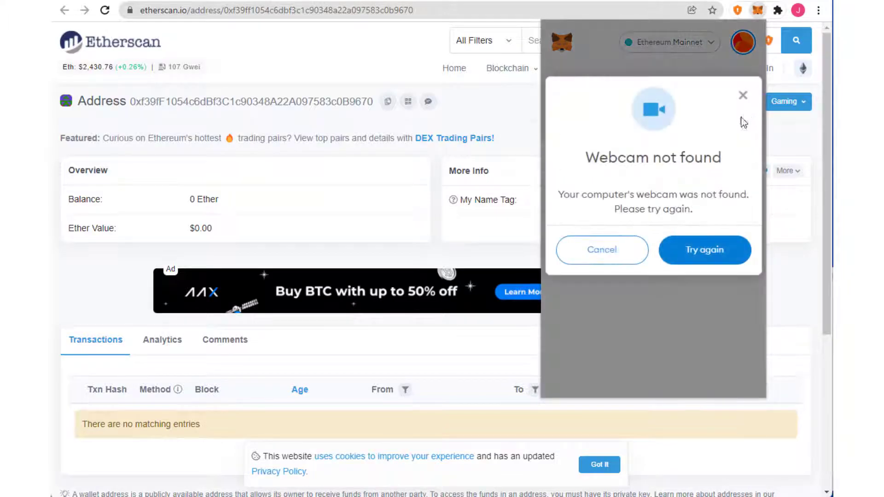
click(635, 258)
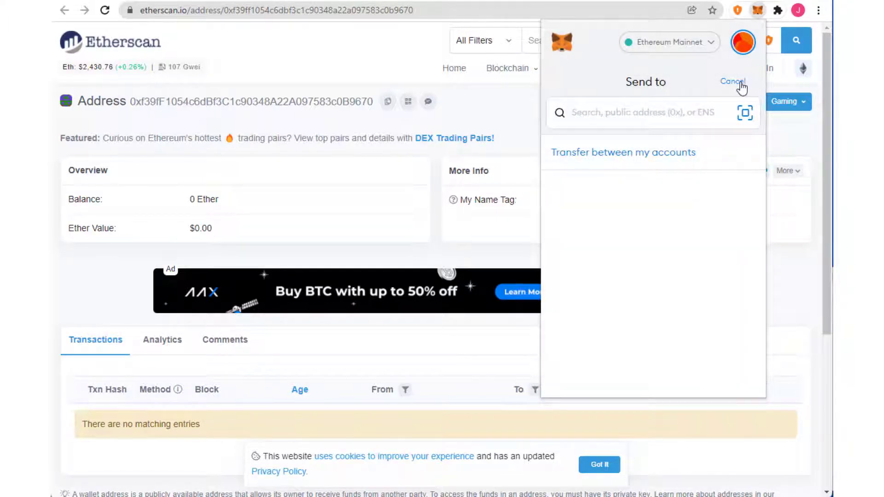
click(741, 83)
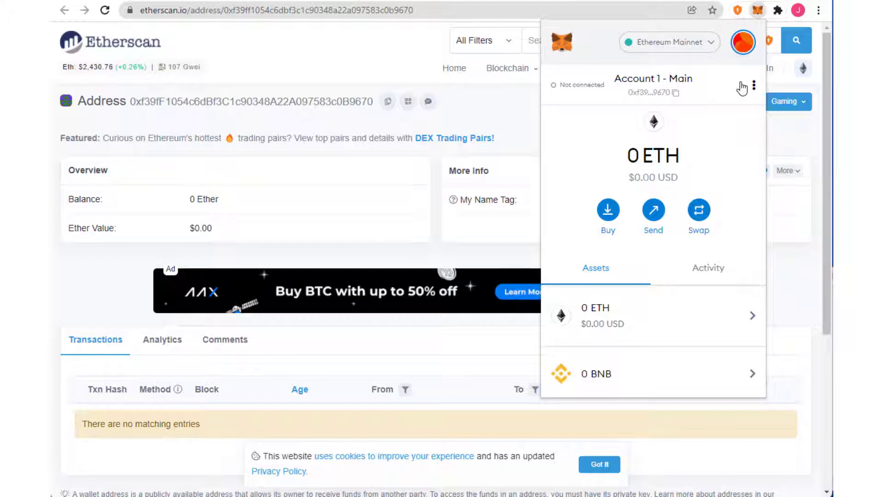
click(697, 211)
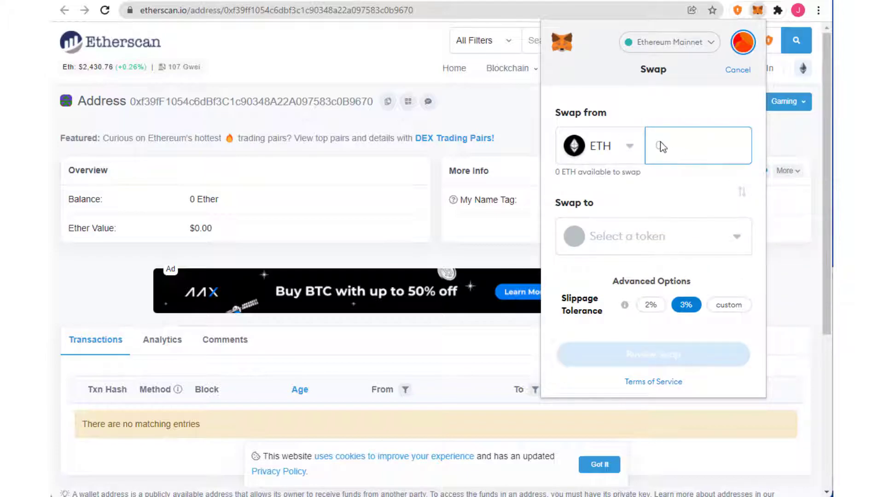
text(1)
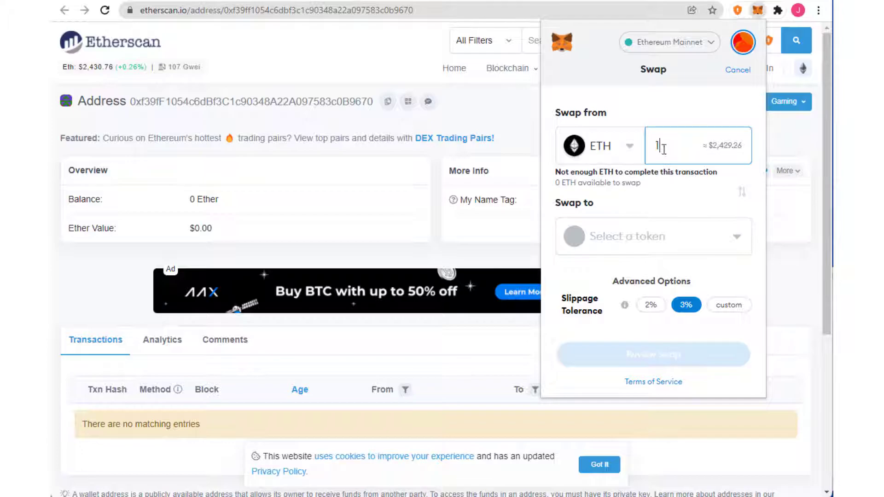
click(636, 247)
click(597, 279)
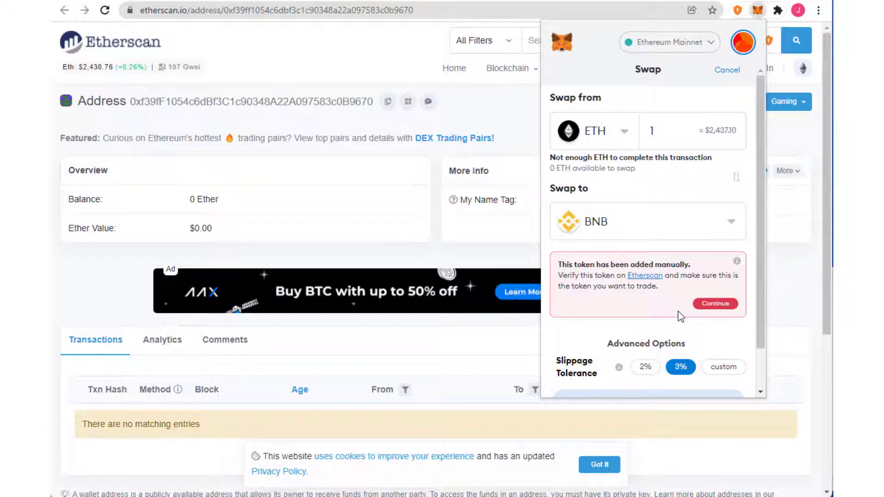
scroll(680, 317, down, 1)
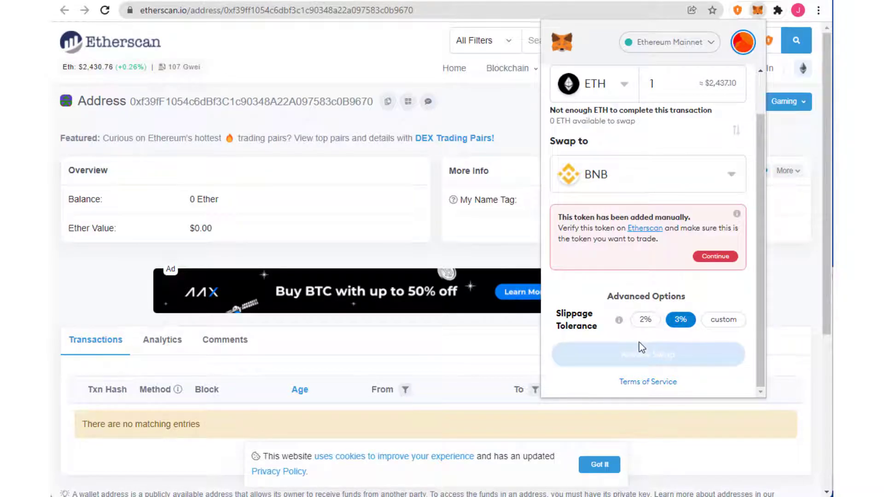
scroll(639, 348, up, 1)
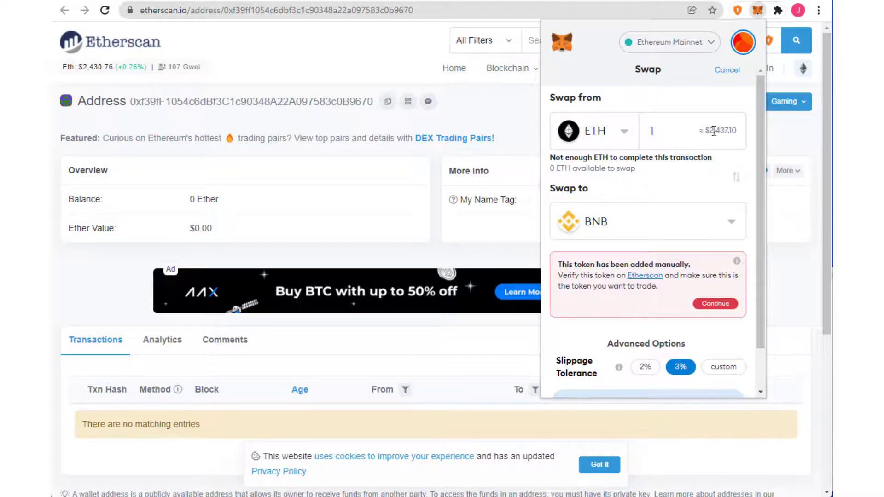
drag(712, 130, 746, 131)
click(738, 70)
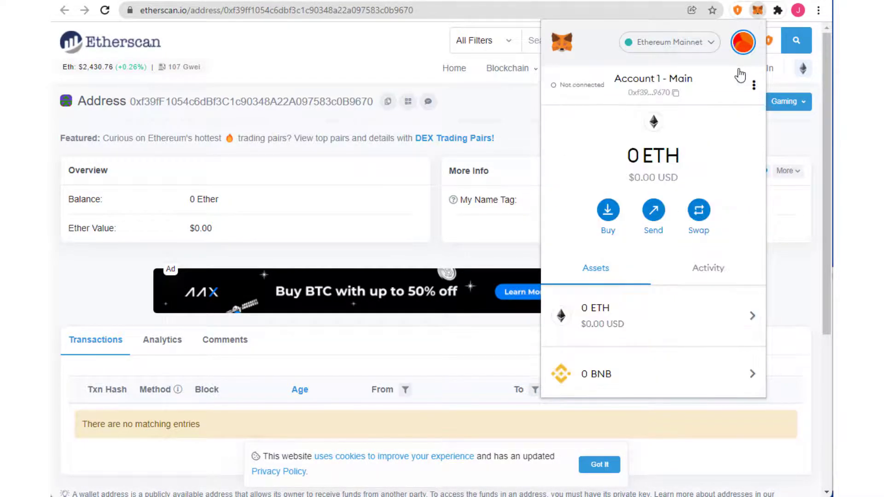